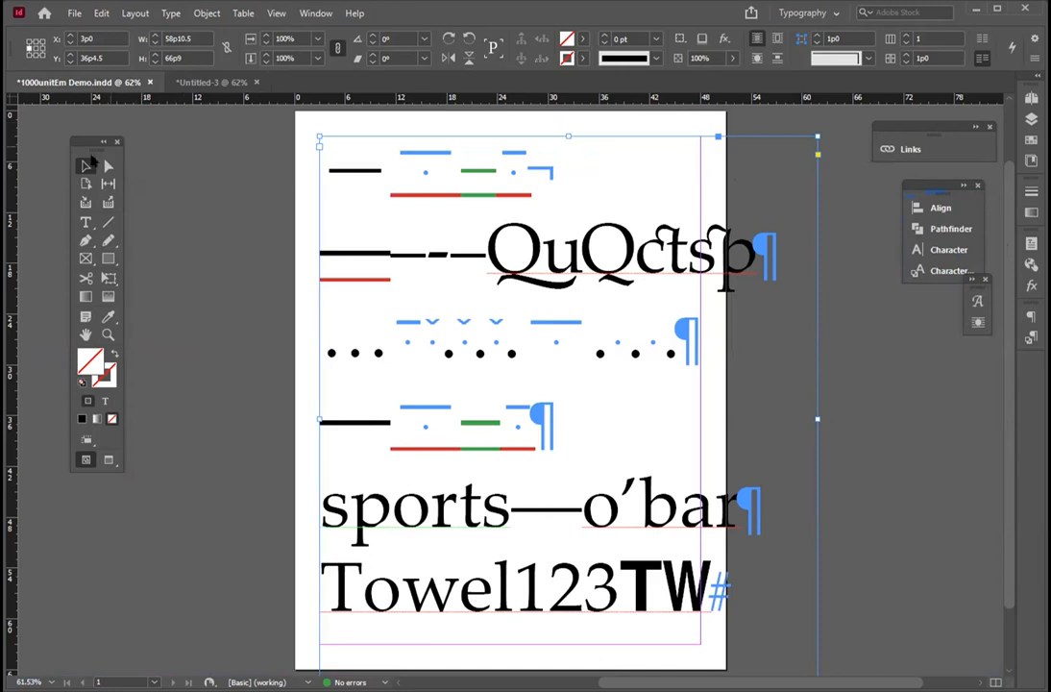
Move the floating toolbox clear of the text on the page so the dashes of the first two lines can be viewed.
left_click_drag(77, 140, 104, 119)
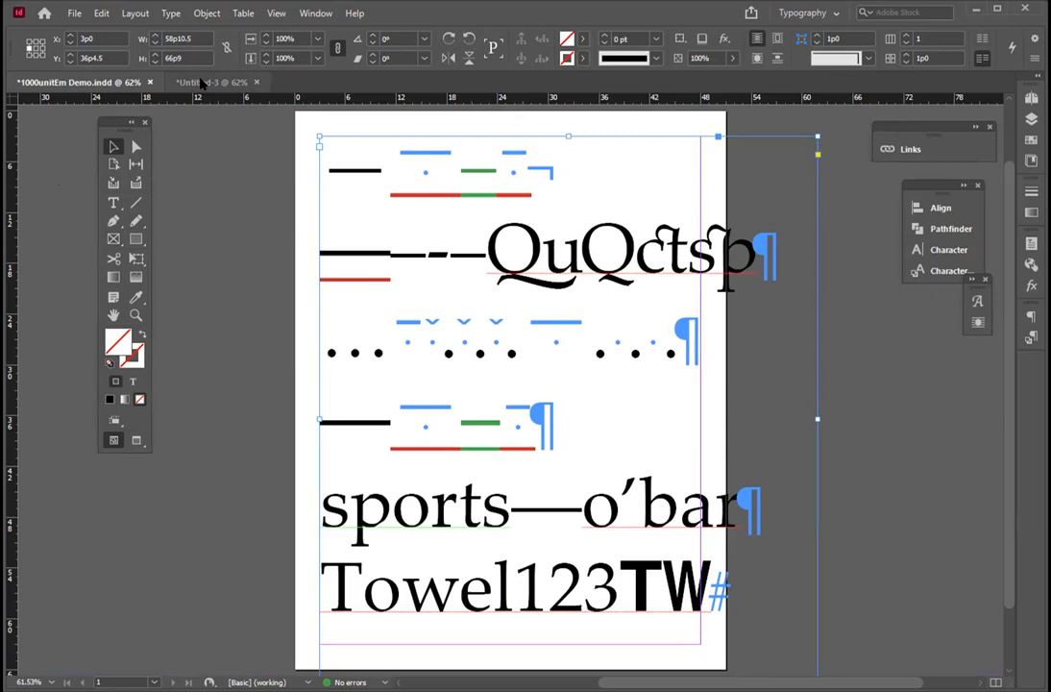
left_click(136, 314)
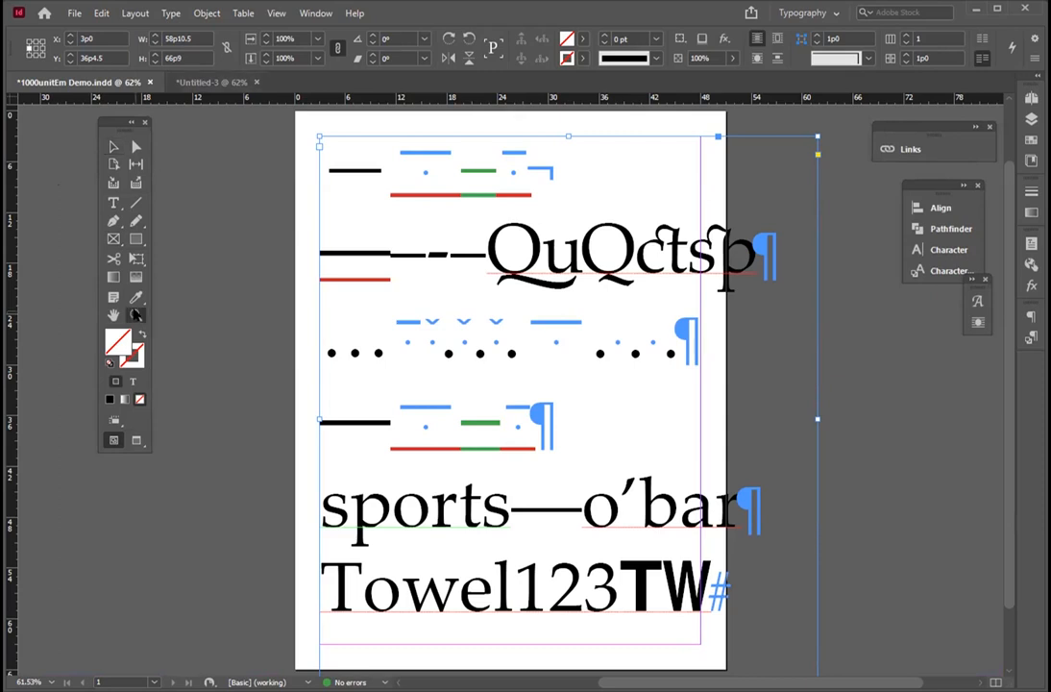
left_click_drag(293, 128, 529, 259)
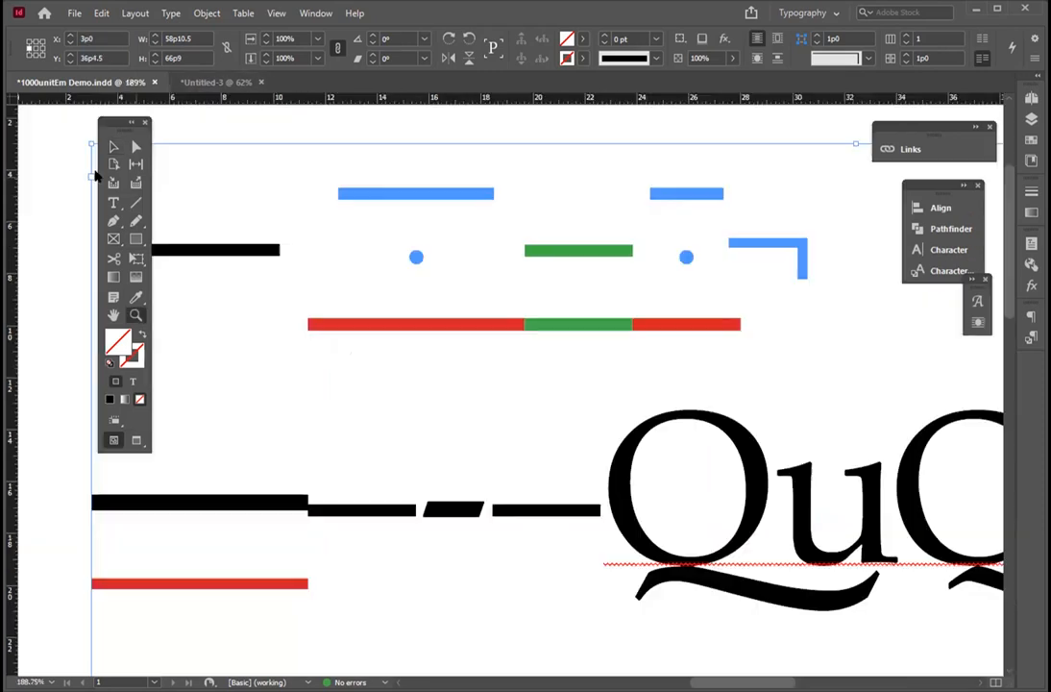
left_click_drag(121, 127, 50, 119)
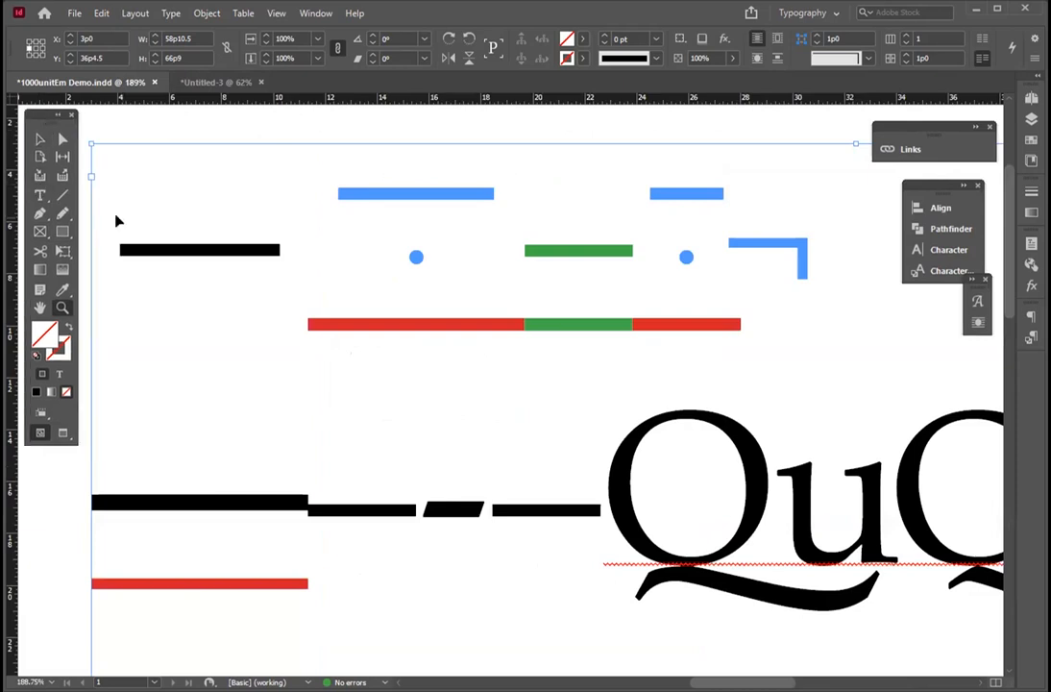
key("ctrl+0")
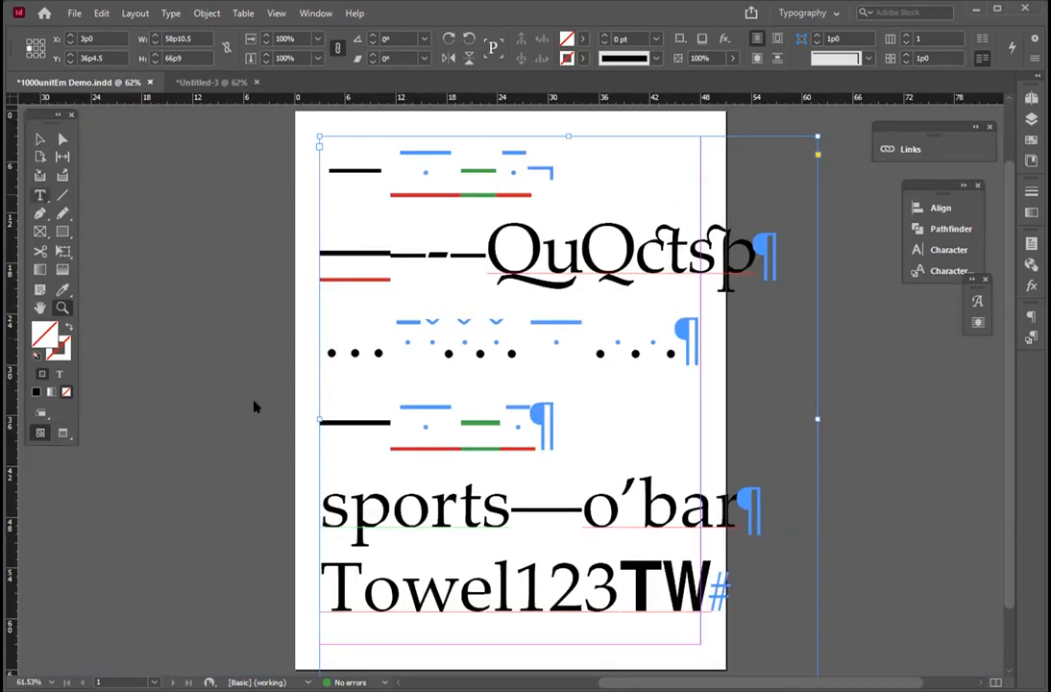
Set the kerning between the "T" and "o" of "Towel" to -100.
key("t")
left_click(363, 588)
left_click(399, 38)
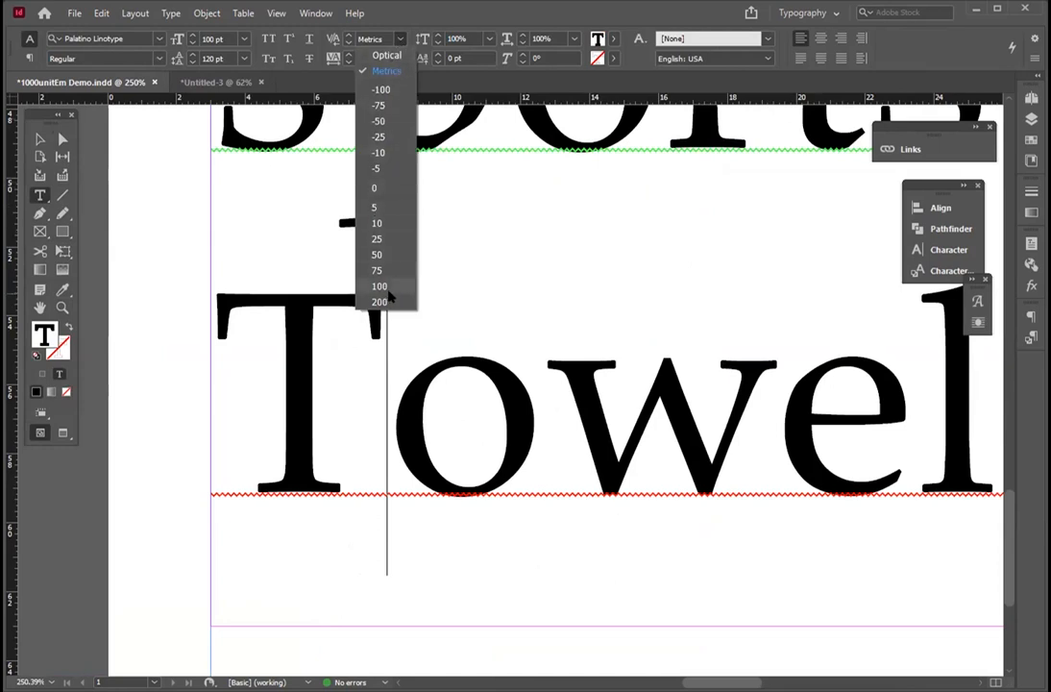
left_click(381, 89)
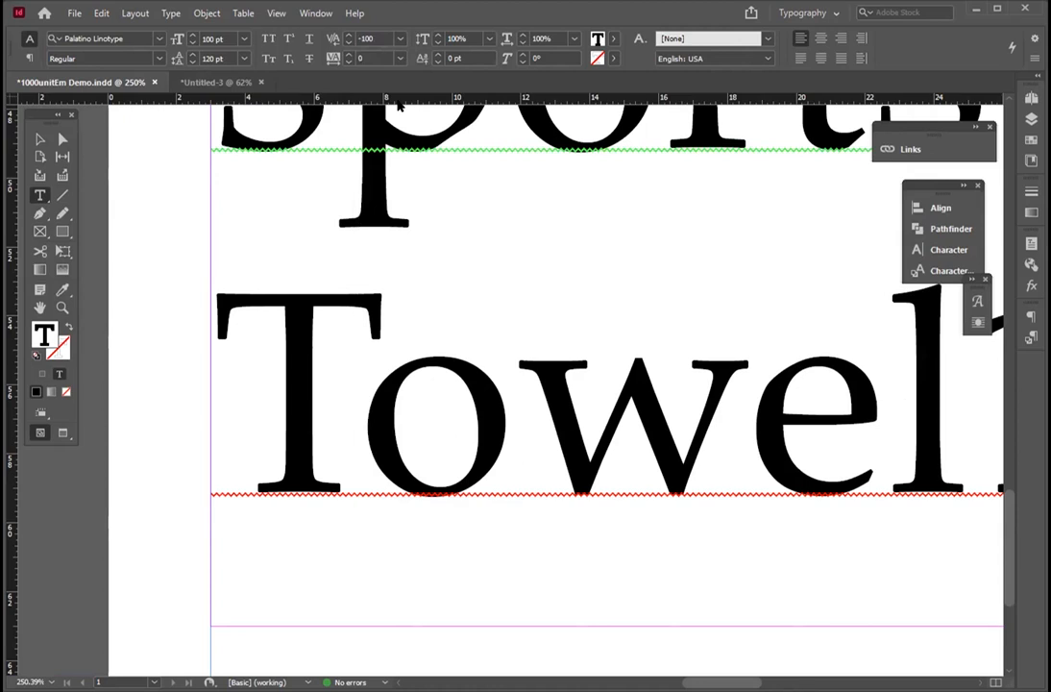
Examine the opening dashes of the first two lines, comparing the Palatino Linotype one with the Helvetica LT Std one.
key("ctrl+0")
left_click_drag(301, 161, 577, 310)
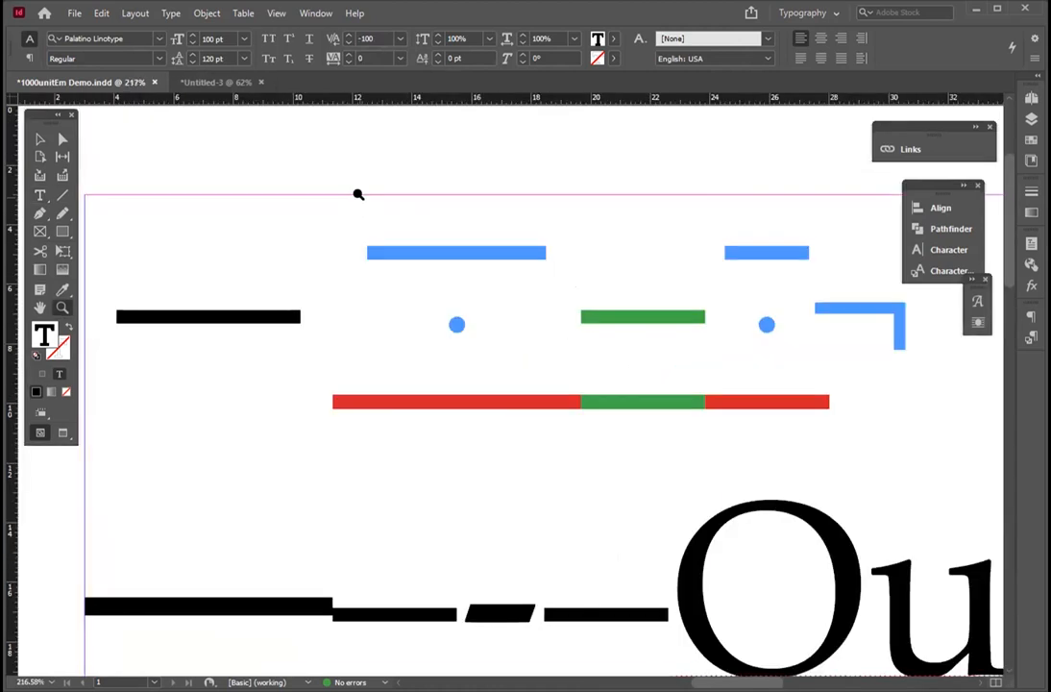
key("ctrl+a")
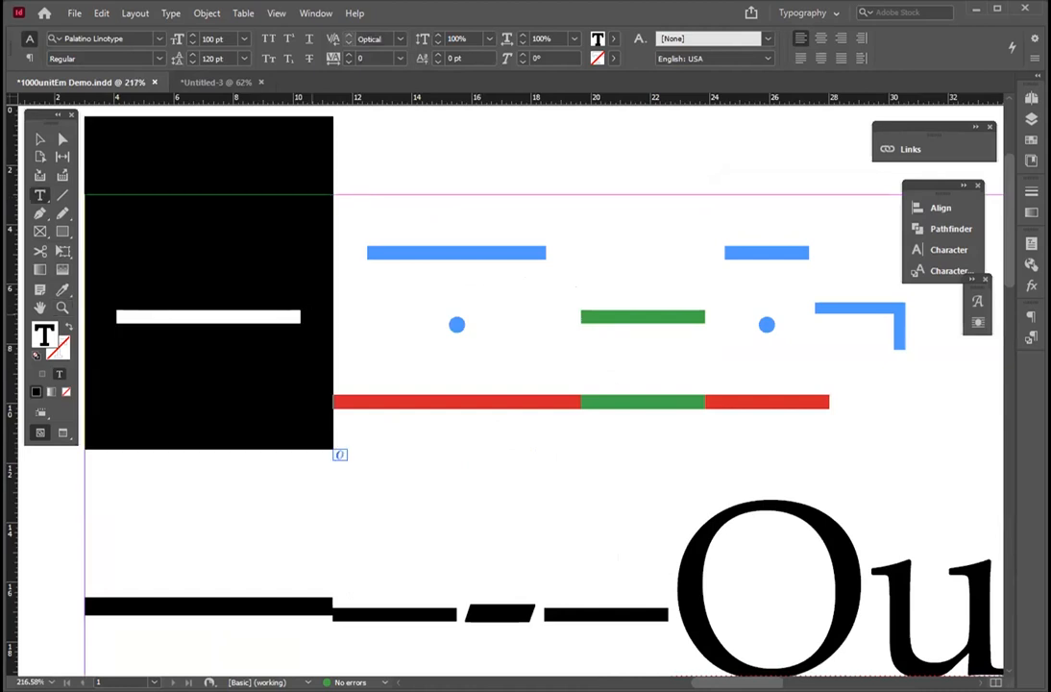
scroll(345, 287, "left", 1)
double_click(247, 612)
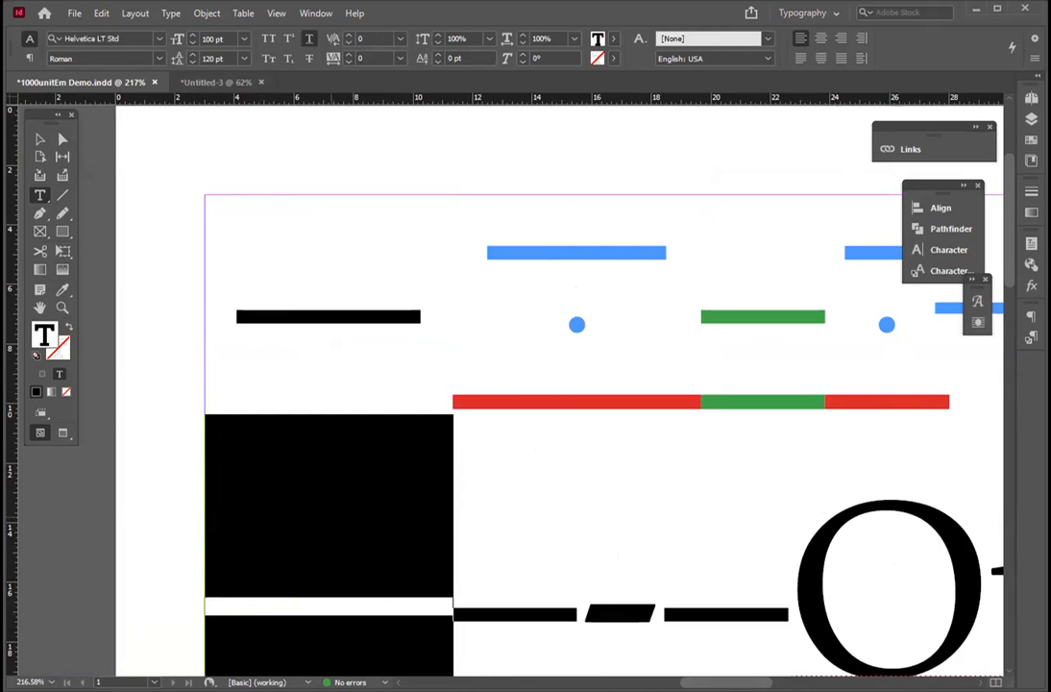
double_click(418, 312)
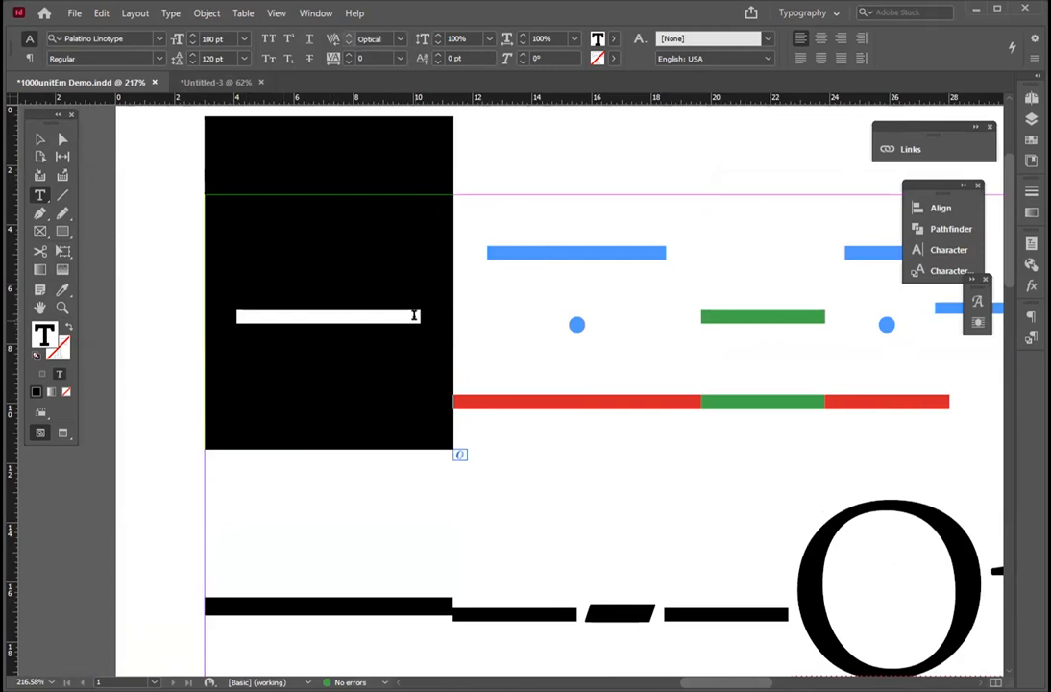
key("ctrl+0")
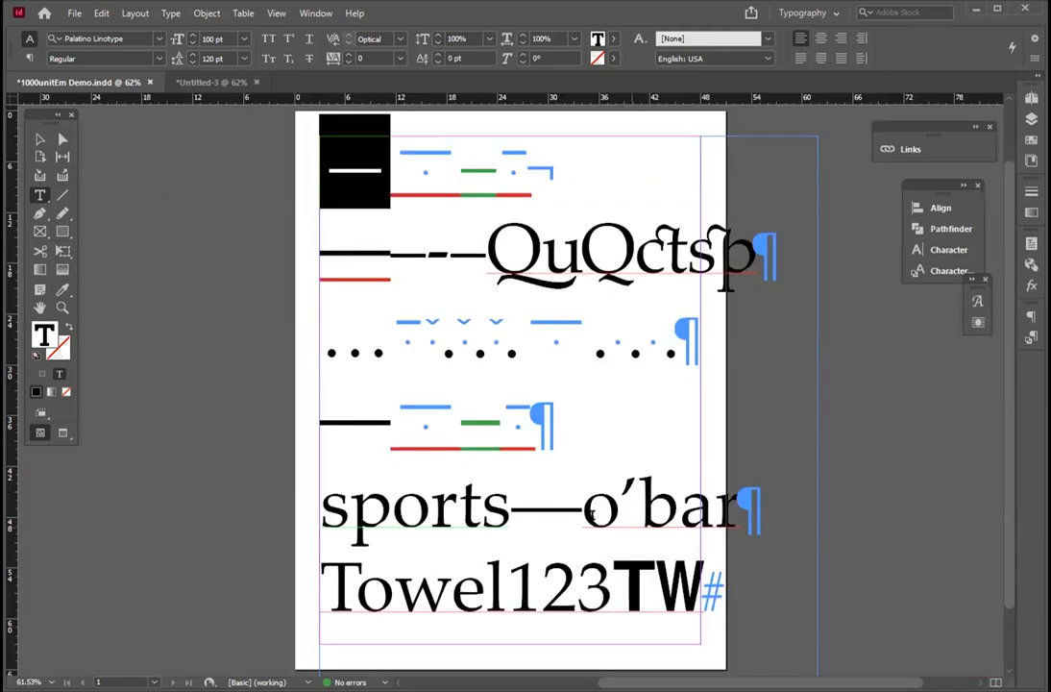
Select the long dash between "sports" and "o'bar", and show it in an enlarged Glyphs panel.
left_click_drag(583, 512, 511, 511)
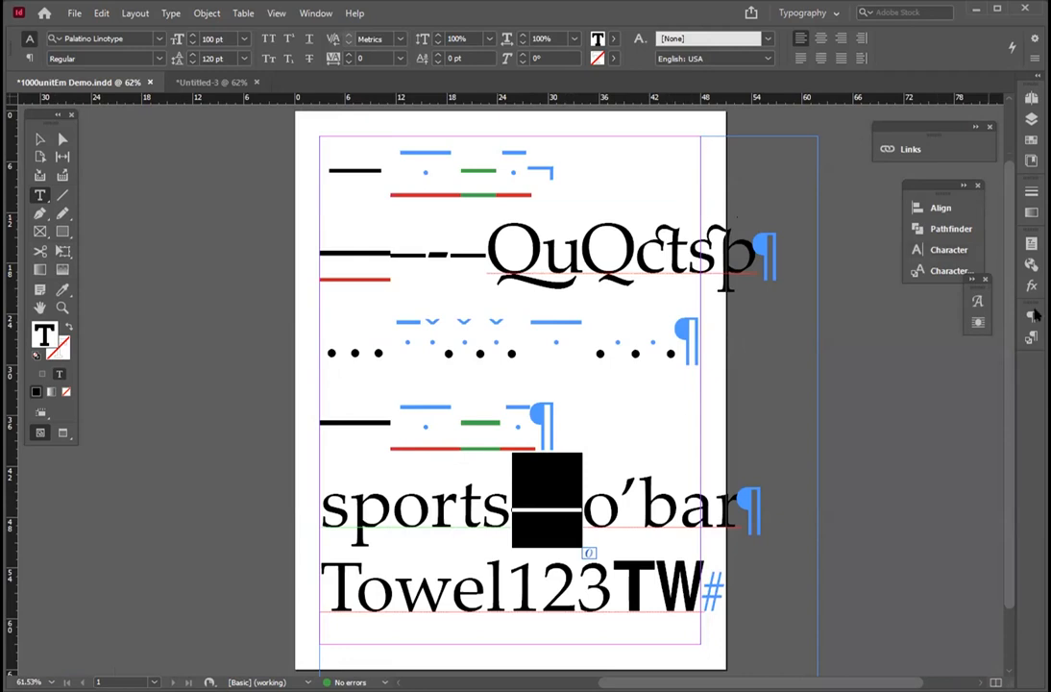
left_click(977, 299)
left_click_drag(826, 271, 828, 131)
left_click_drag(704, 552, 705, 628)
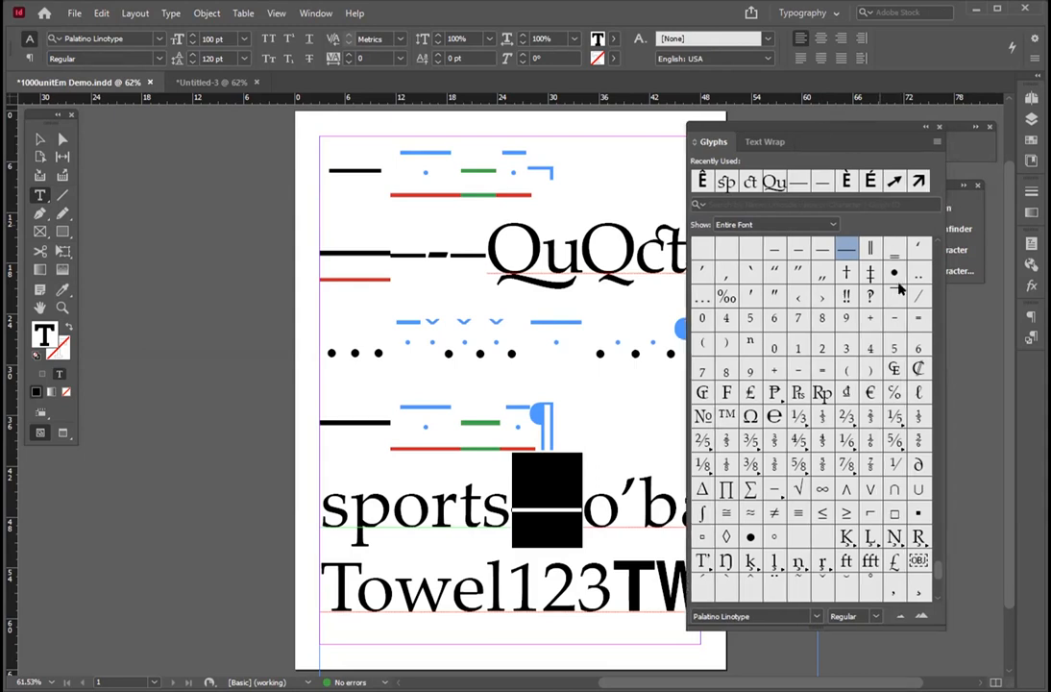
Browse the Palatino Linotype glyphs and limit the displayed set to Cyrillic.
left_click_drag(827, 141, 810, 134)
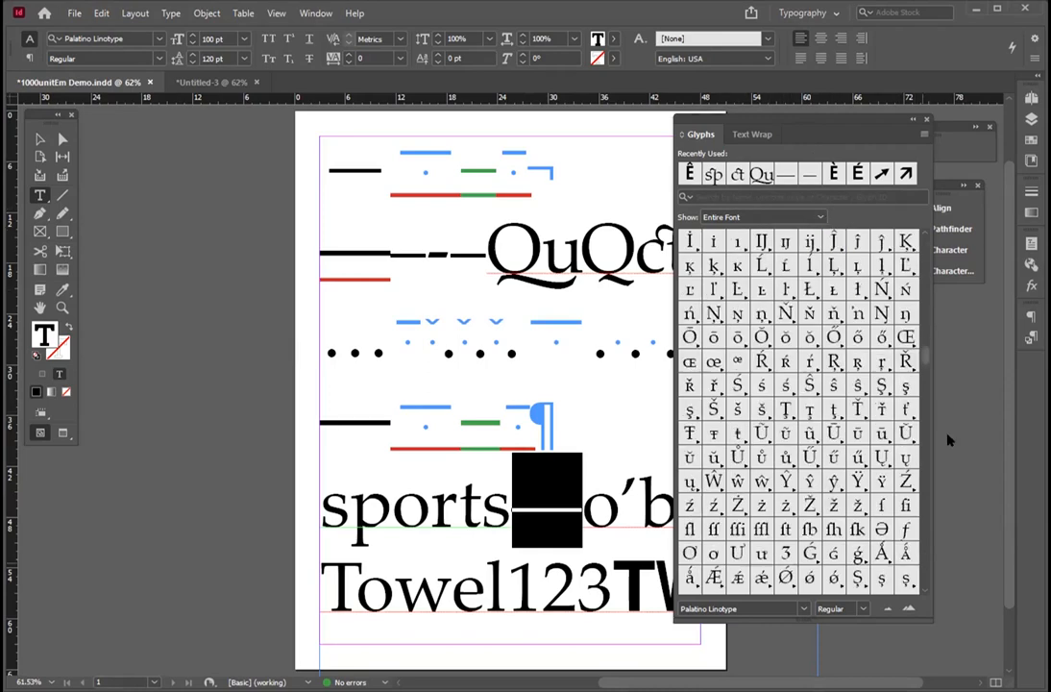
left_click_drag(947, 440, 916, 228)
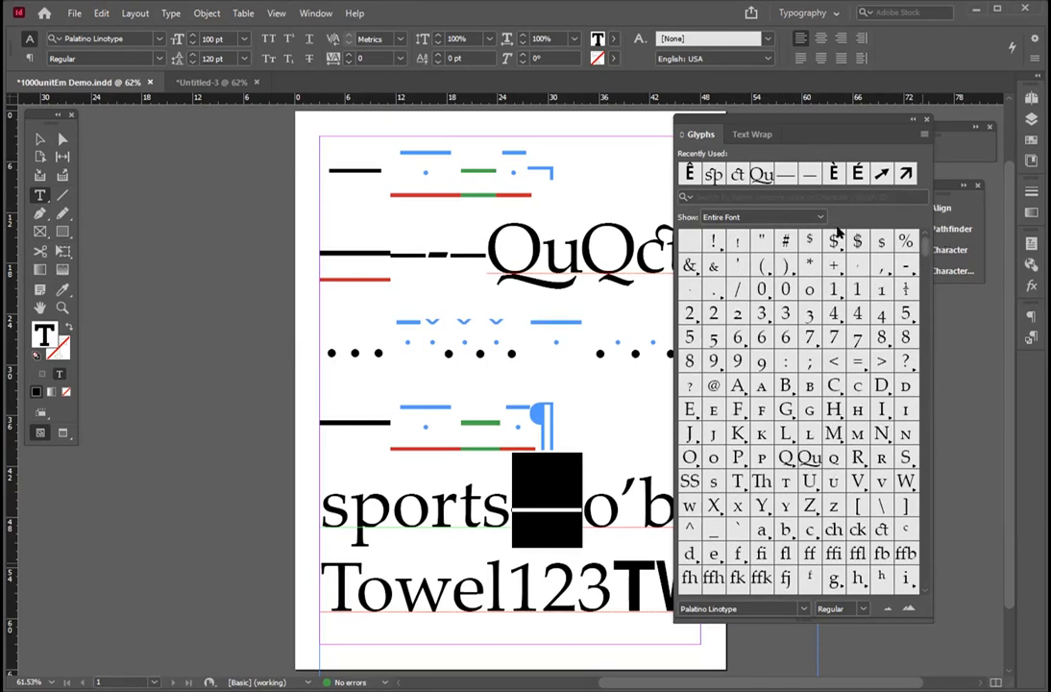
left_click(771, 219)
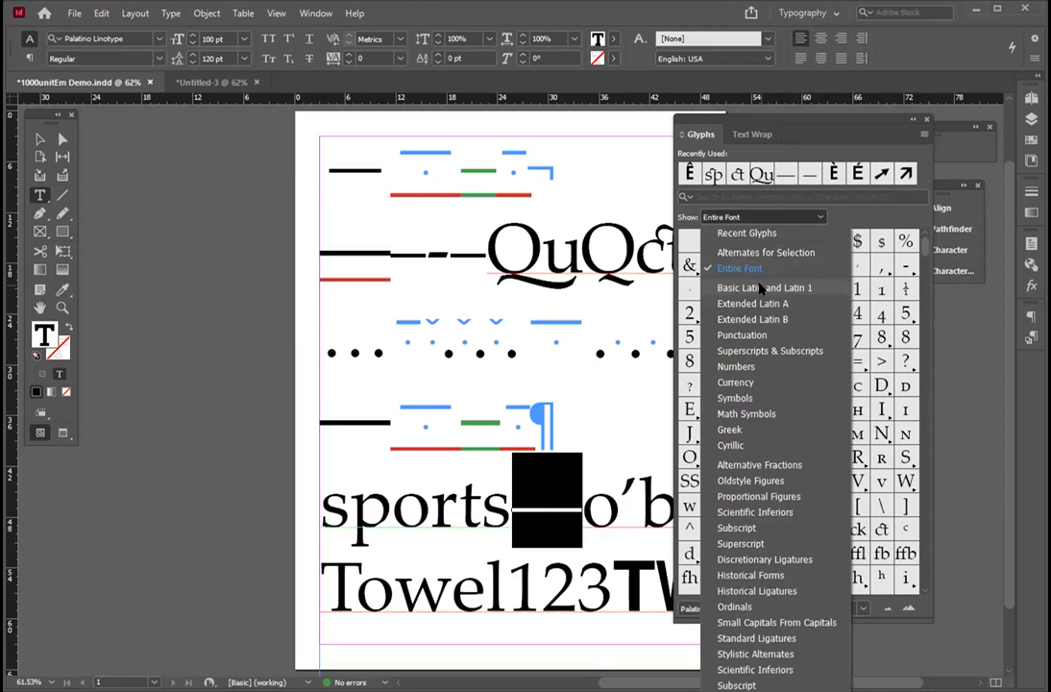
left_click(730, 445)
Change the selected dash's font to Adobe Caslon Pro and display the glyphs of the entire font.
left_click(132, 32)
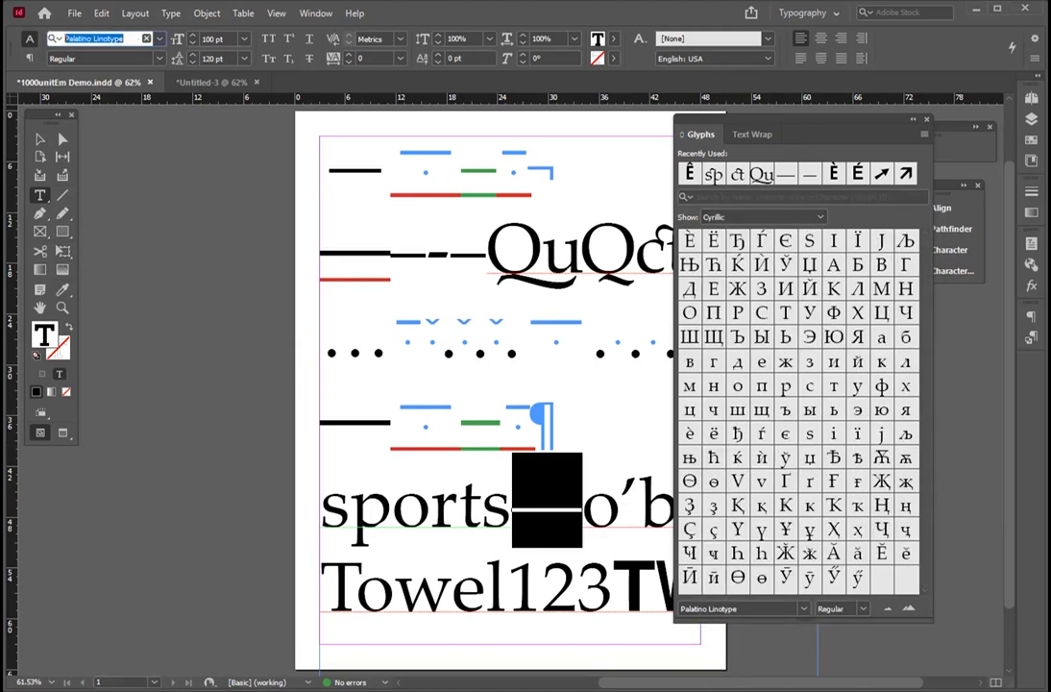
left_click(736, 608)
type("Adobe Caslon Pro")
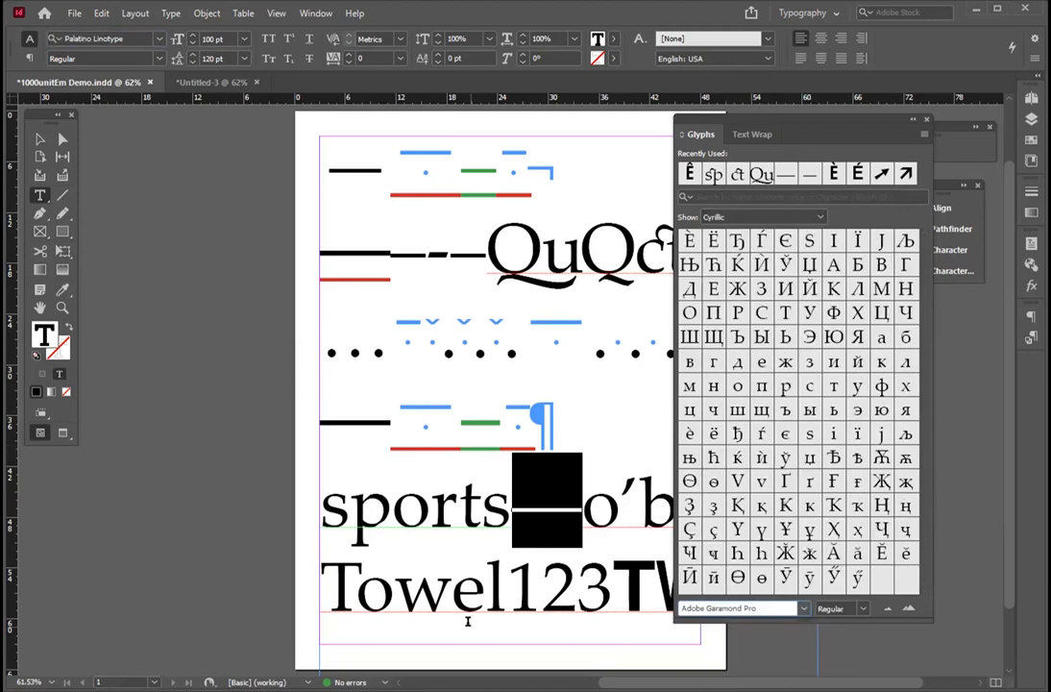
key("Return")
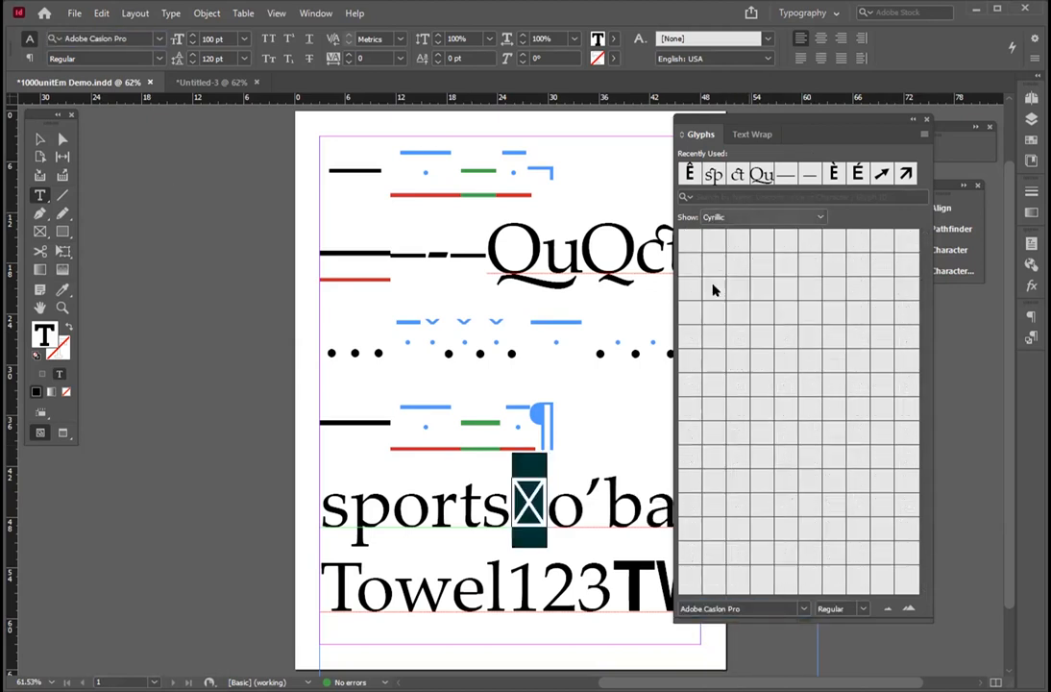
left_click(749, 217)
left_click(740, 268)
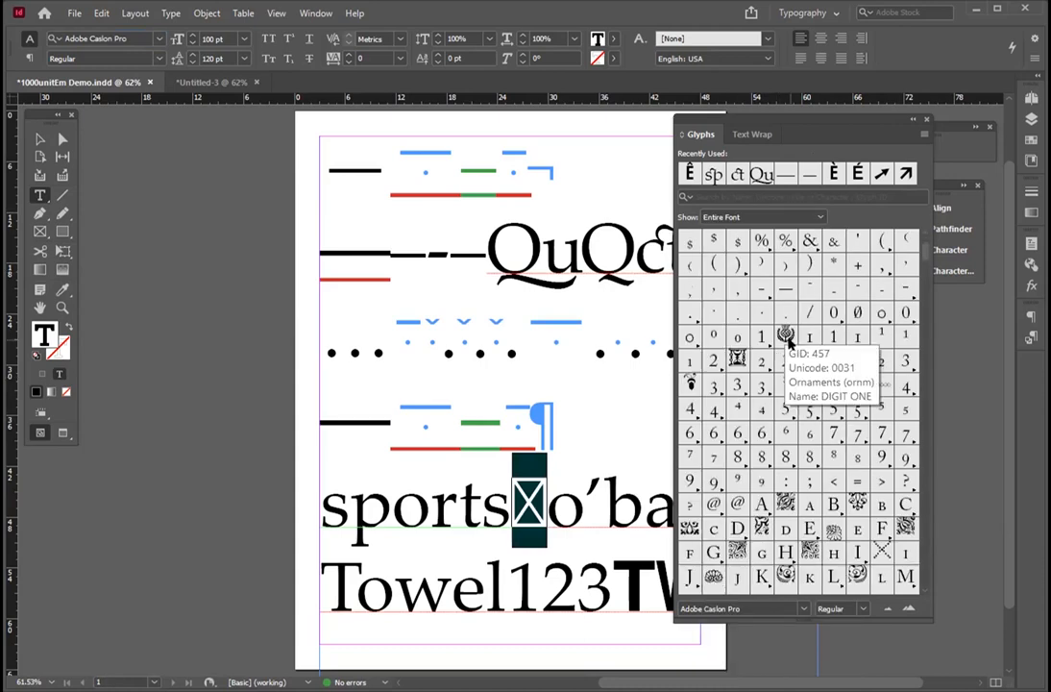
Browse the glyphs of other fonts and delete the selected character between "sports" and "o'bar".
left_click_drag(924, 251, 870, 188)
key("BackSpace")
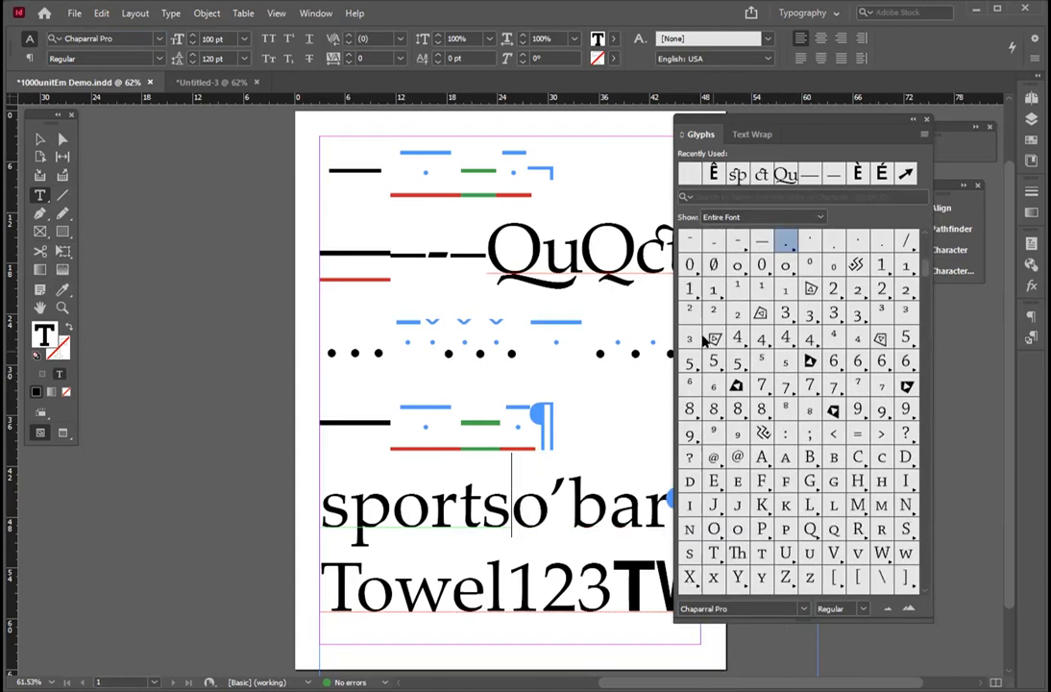
left_click_drag(924, 252, 955, 288)
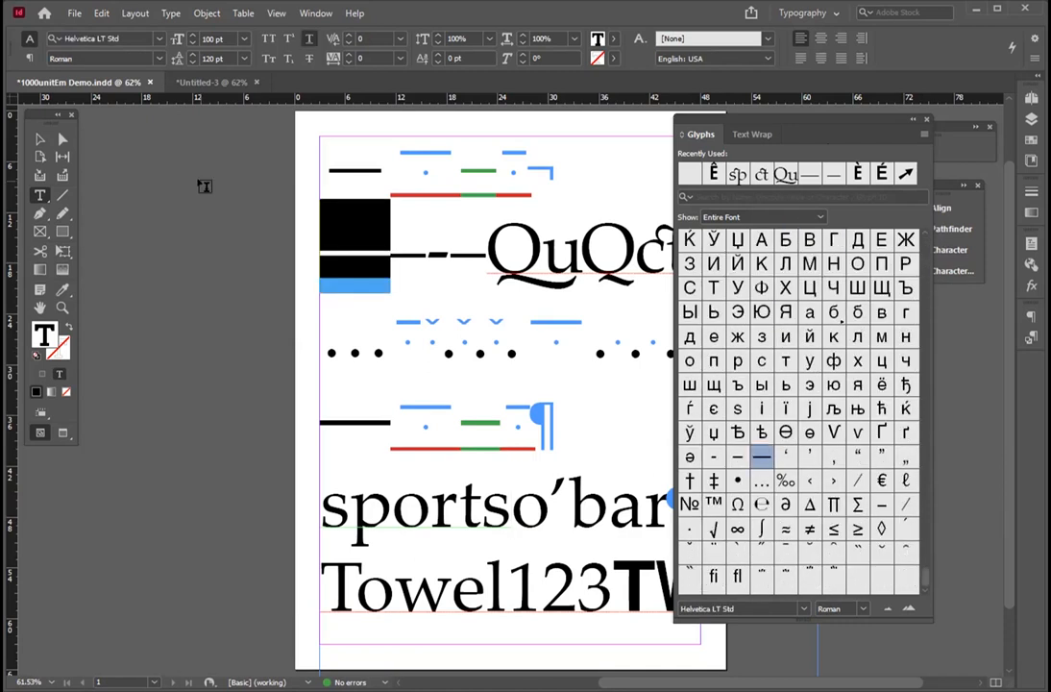
Replace the first line's opening dash with the Palatino Linotype figure dash, en dash, em dash and horizontal bar glyphs.
left_click_drag(383, 174, 315, 171)
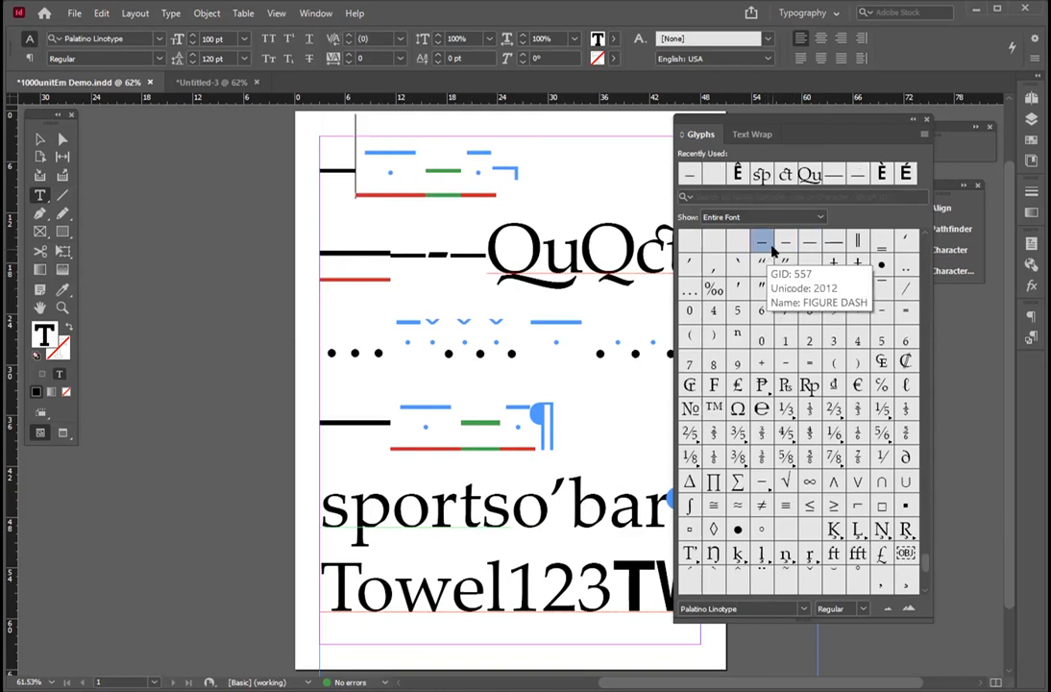
double_click(787, 244)
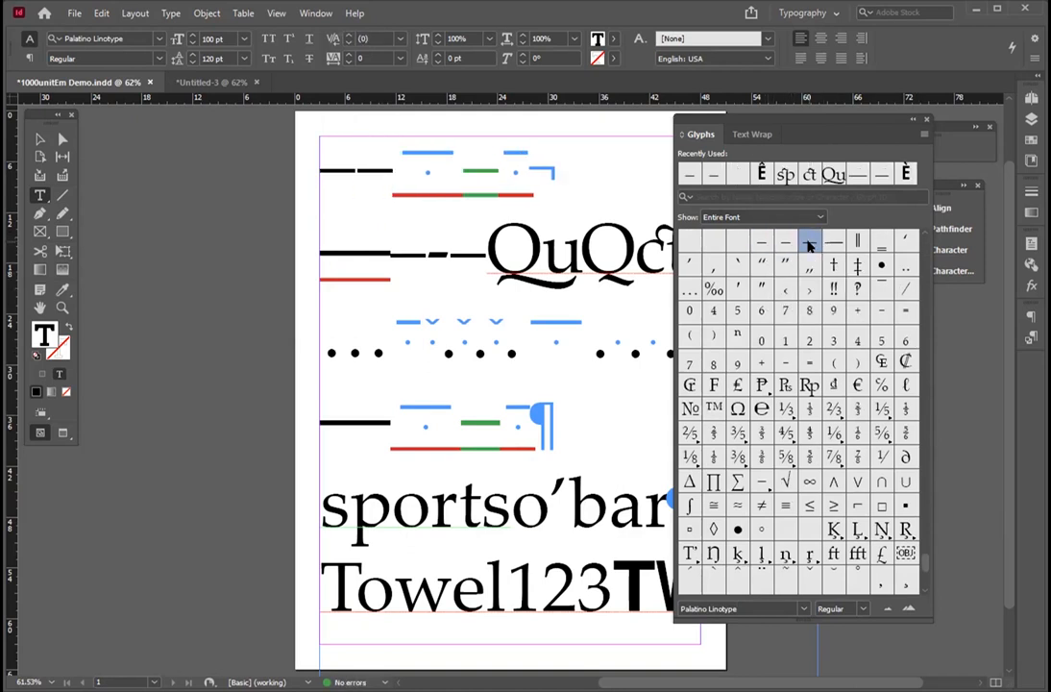
double_click(810, 242)
double_click(836, 245)
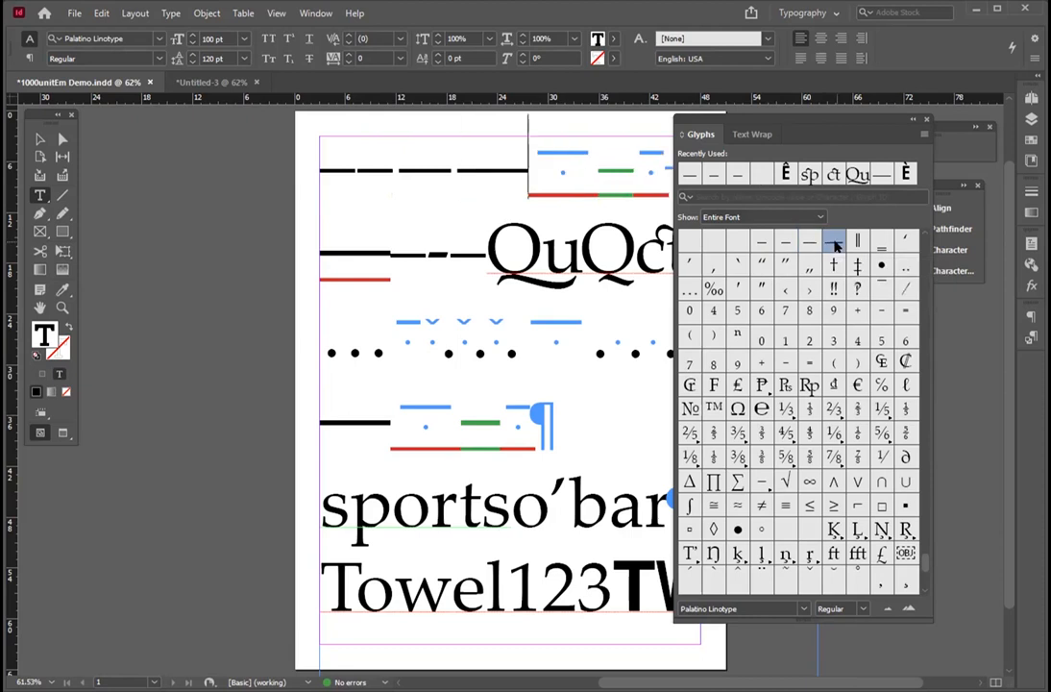
Compare the last two dashes of the first line, and put the long dash back between "sports" and "o'bar".
key("shift+Left")
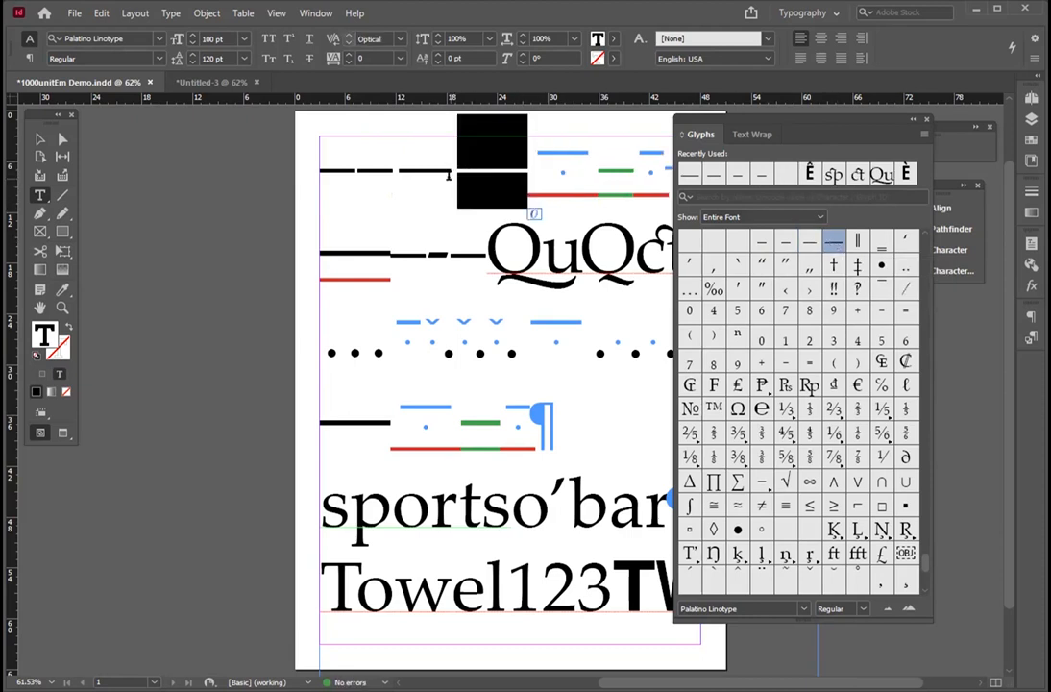
key("Left")
key("shift+Left")
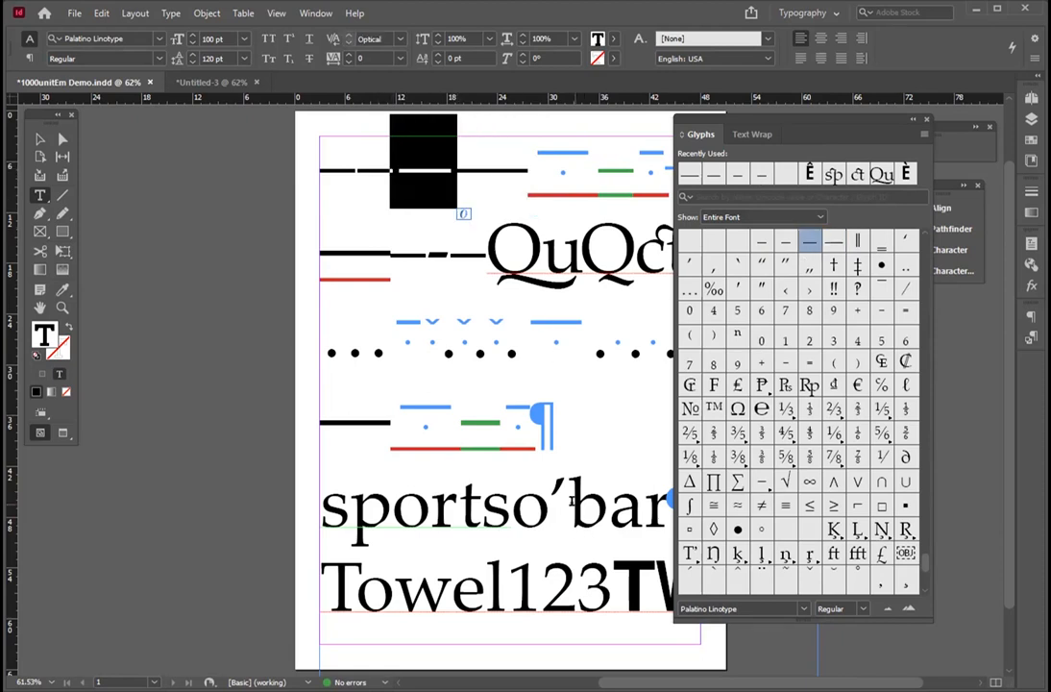
double_click(812, 246)
double_click(813, 246)
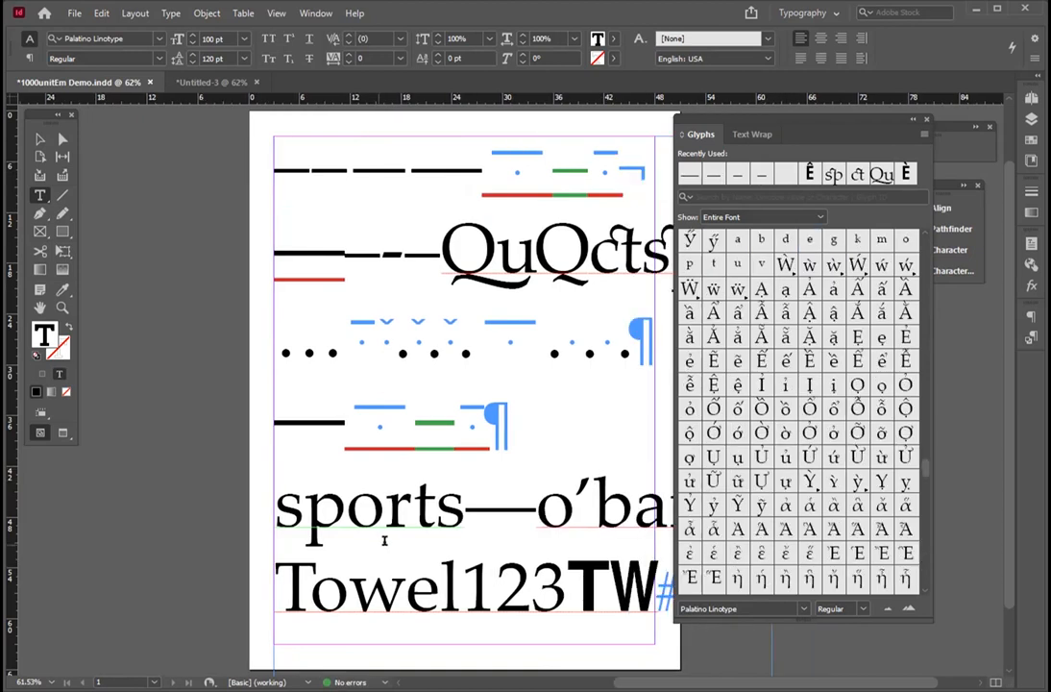
Apply Optical kerning and a tracking of -10 to the "ports—o'b" part of the "sports—o'bar" line.
left_click_drag(415, 509, 304, 509)
left_click(400, 39)
left_click(380, 52)
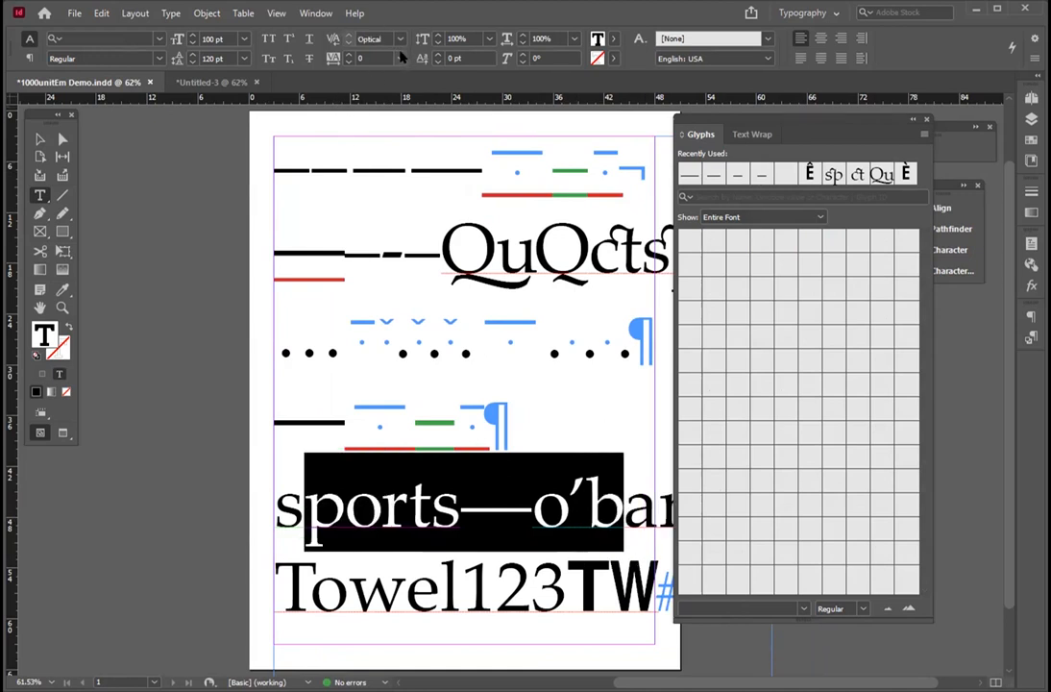
left_click(400, 57)
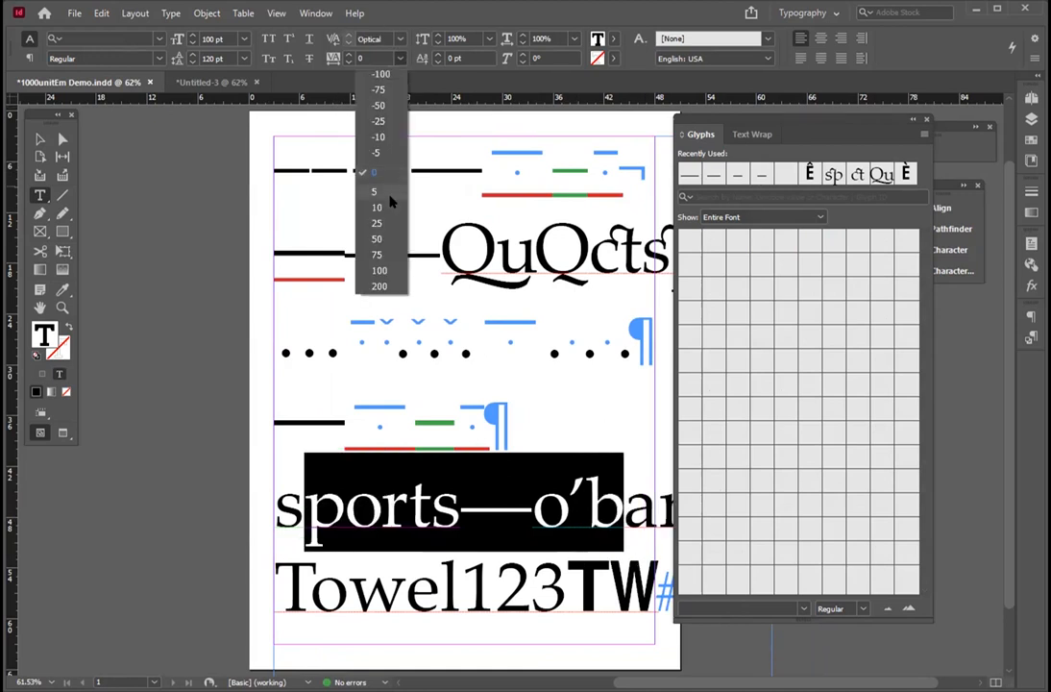
left_click(380, 138)
Replace the long dash between "sports" and "o'bar" with the em dash glyph, and try the horizontal bar beside it.
left_click(496, 509)
key("shift+Left")
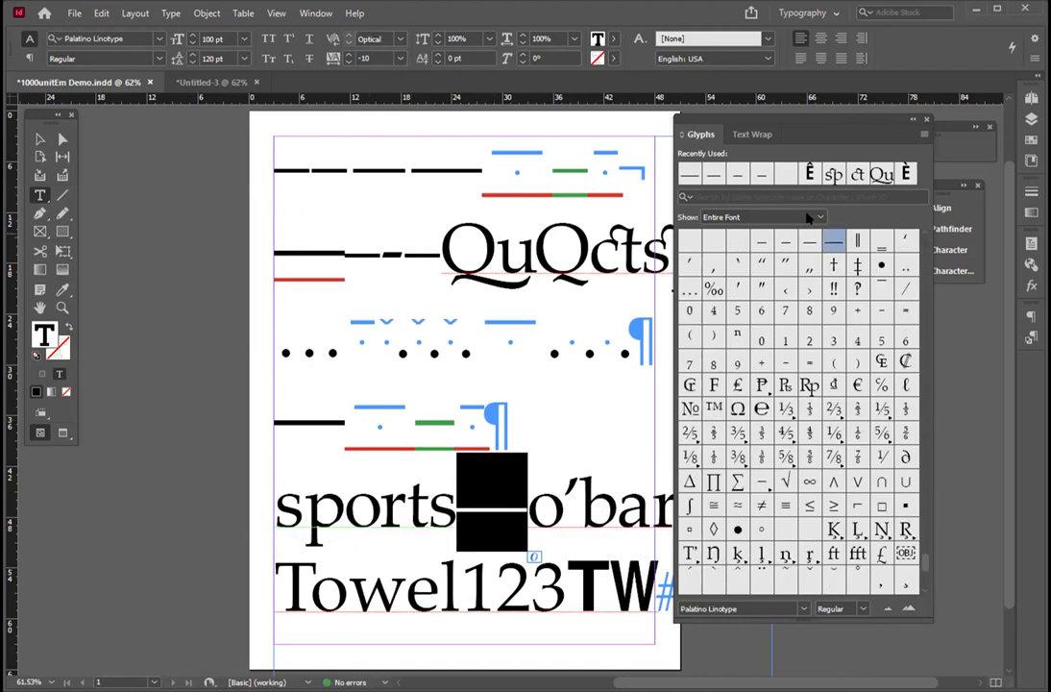
double_click(810, 240)
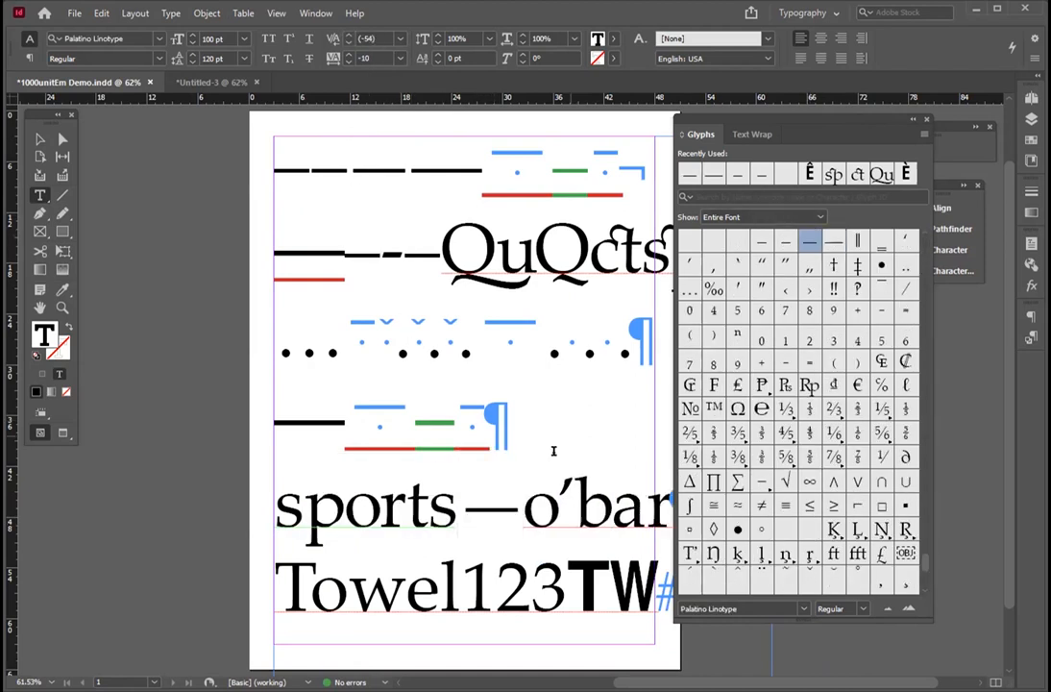
double_click(841, 239)
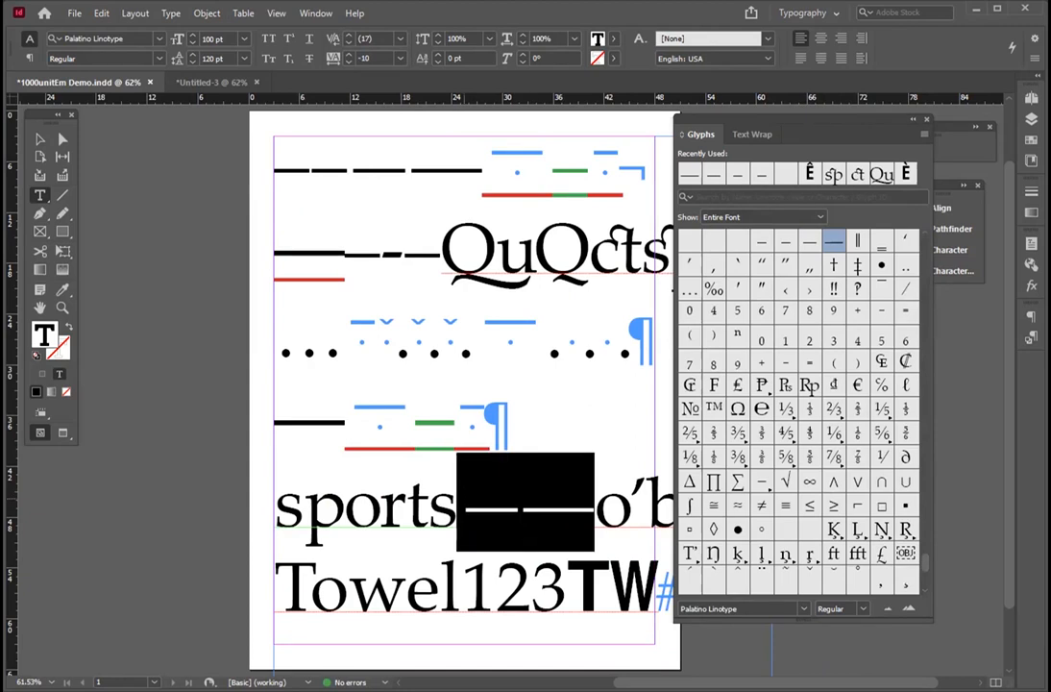
left_click_drag(458, 493, 513, 493)
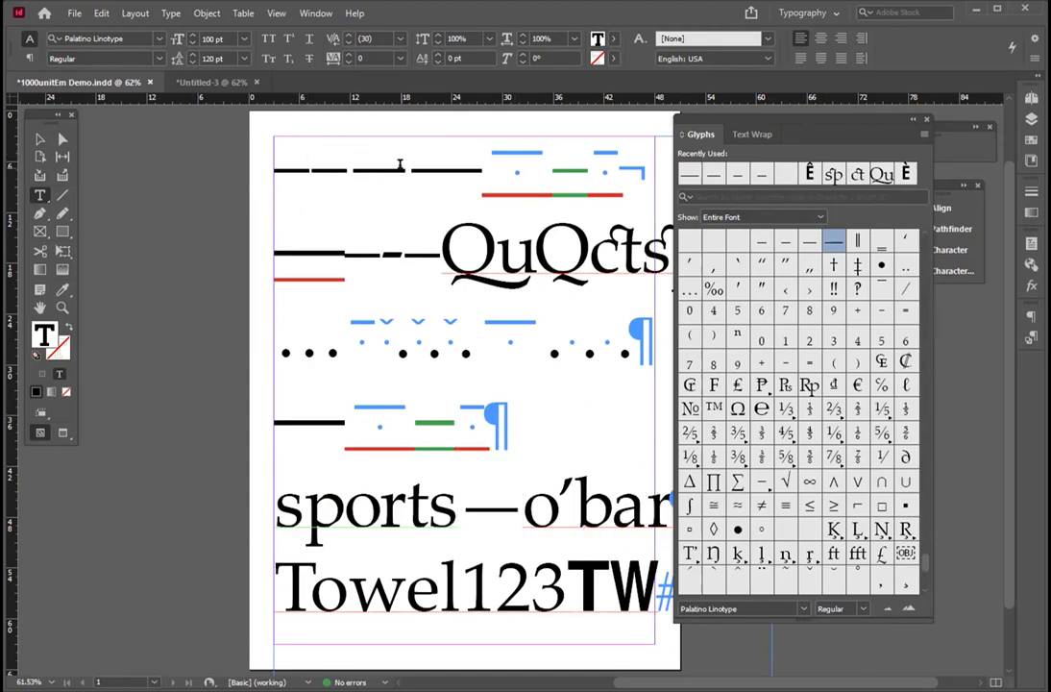
Replace the first line's opening dashes with a single em dash glyph and filter the glyph list to Punctuation.
left_click_drag(411, 167, 279, 169)
double_click(813, 242)
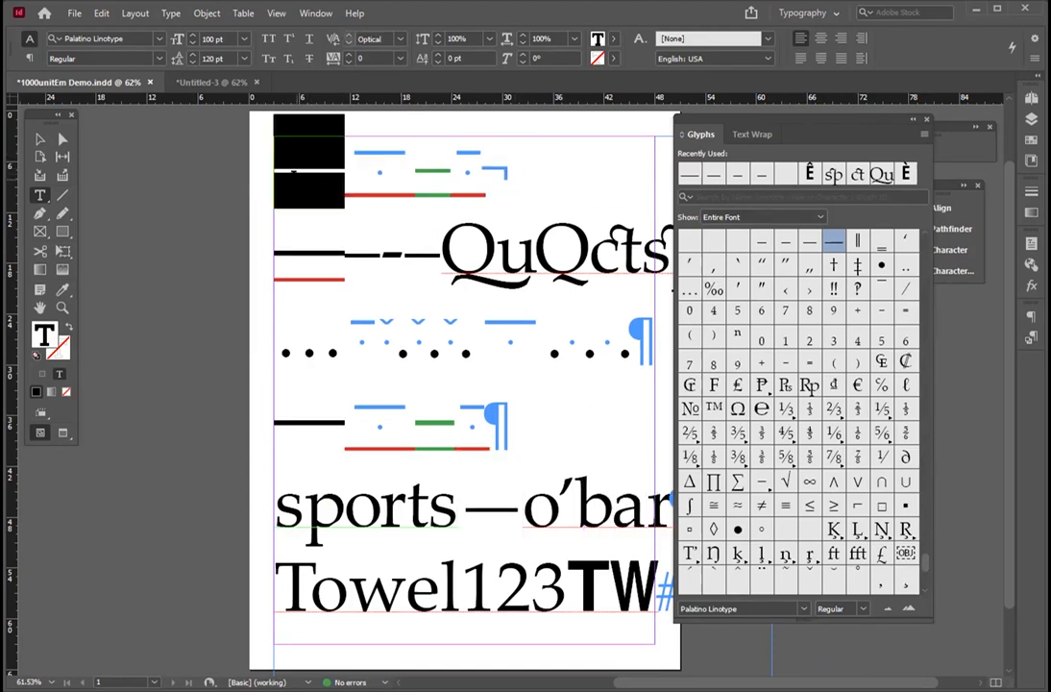
key("Right")
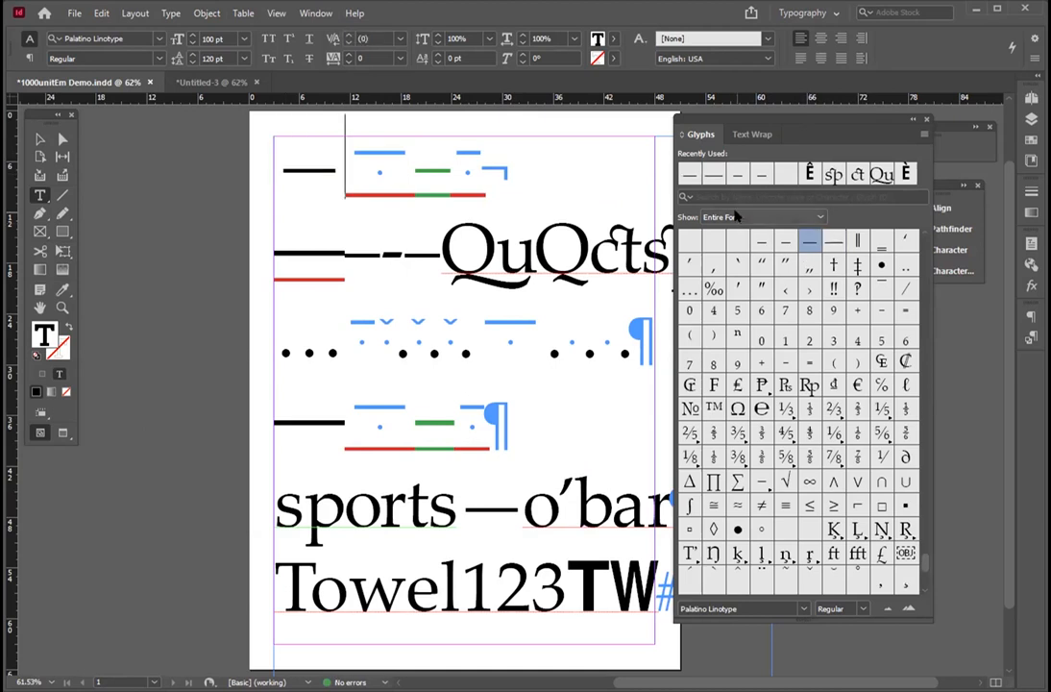
left_click(798, 217)
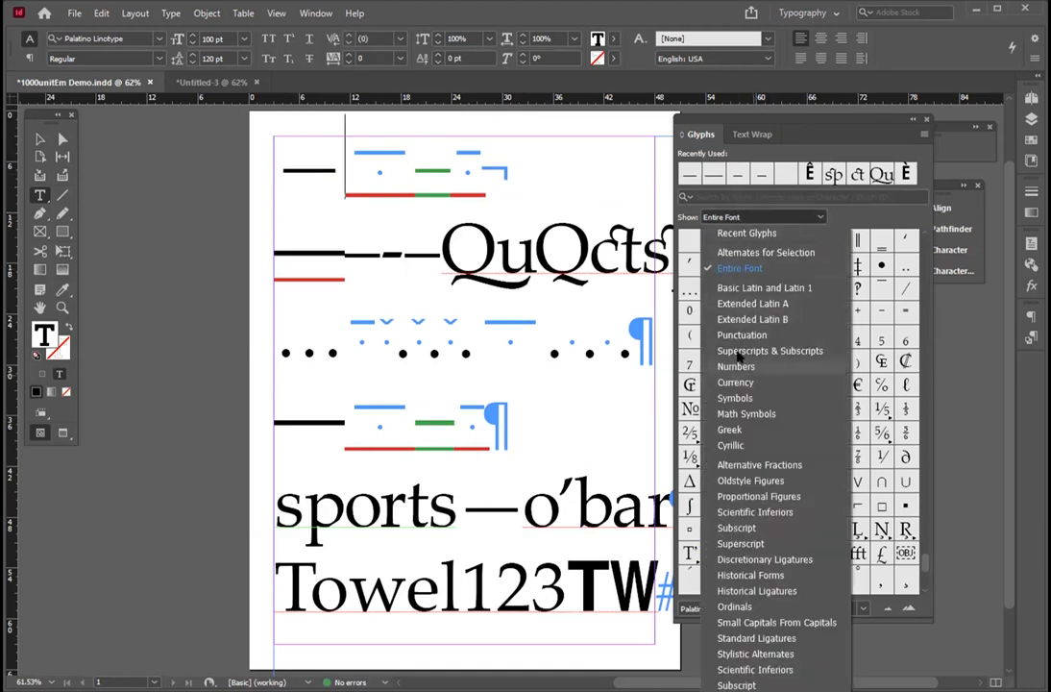
left_click(738, 336)
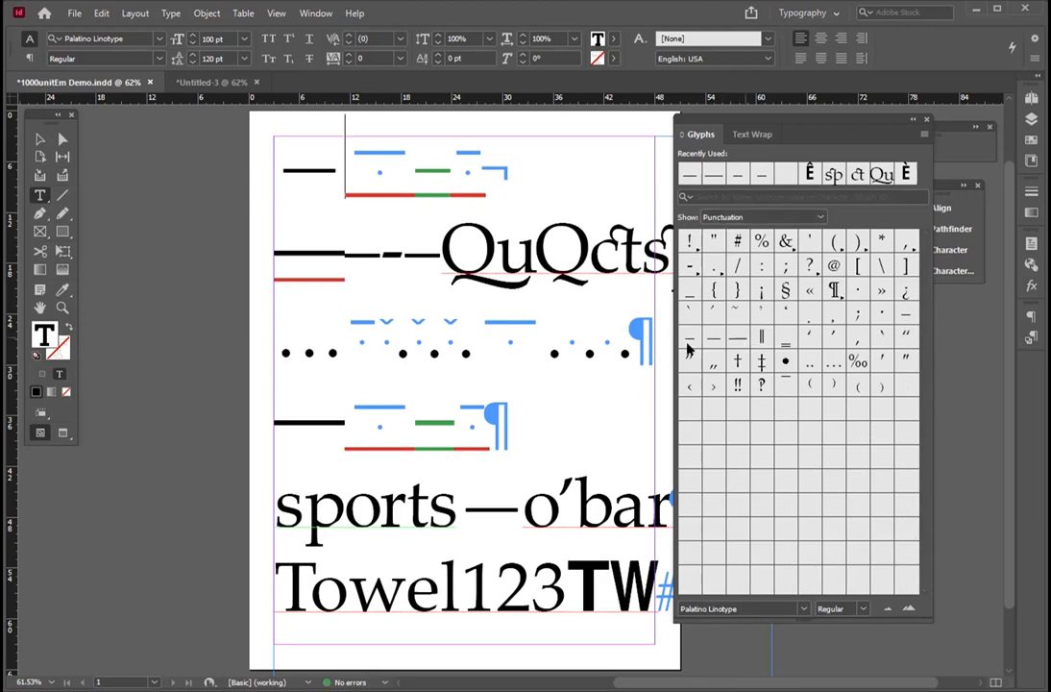
Enter a hyphen, an en dash and an em dash on their own line above the coloured spaces.
left_click(317, 174)
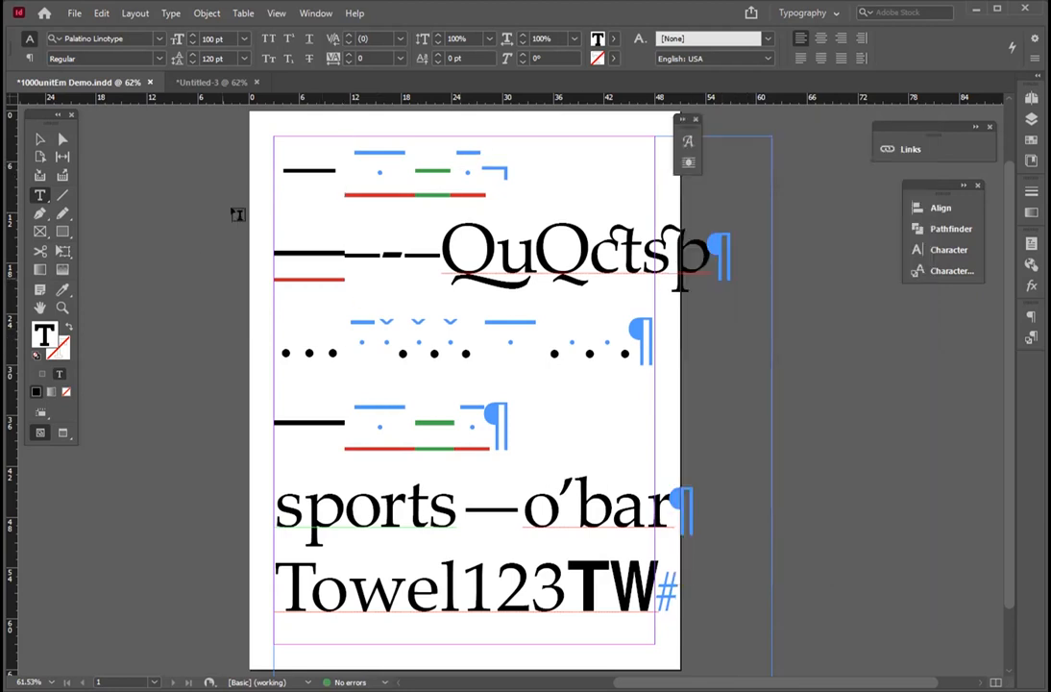
key("Return")
type("_")
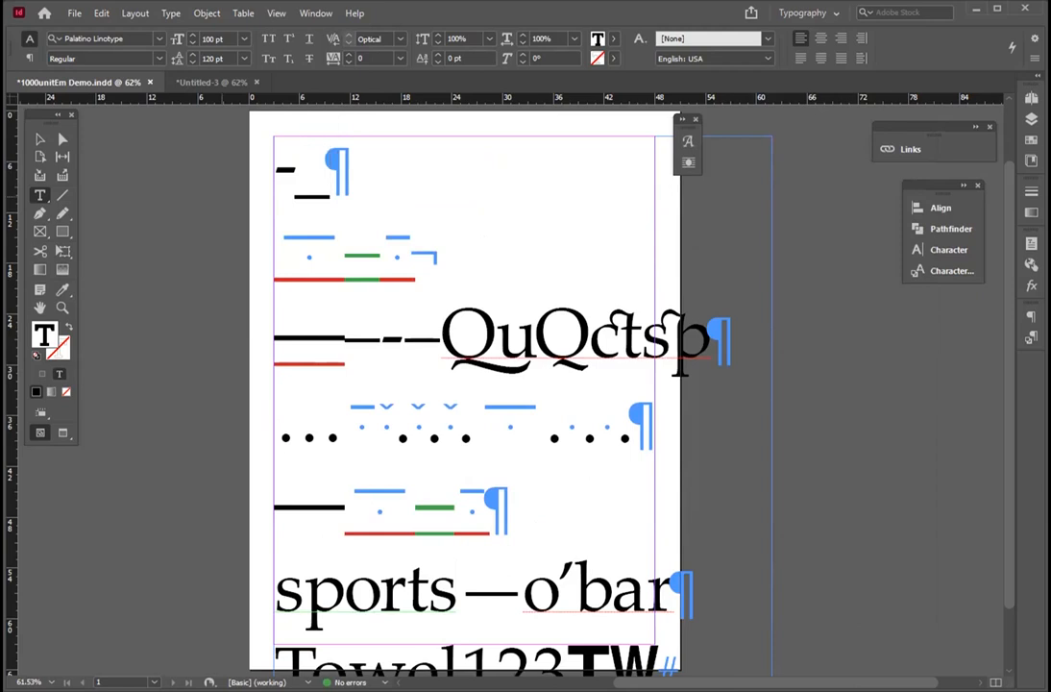
key("BackSpace")
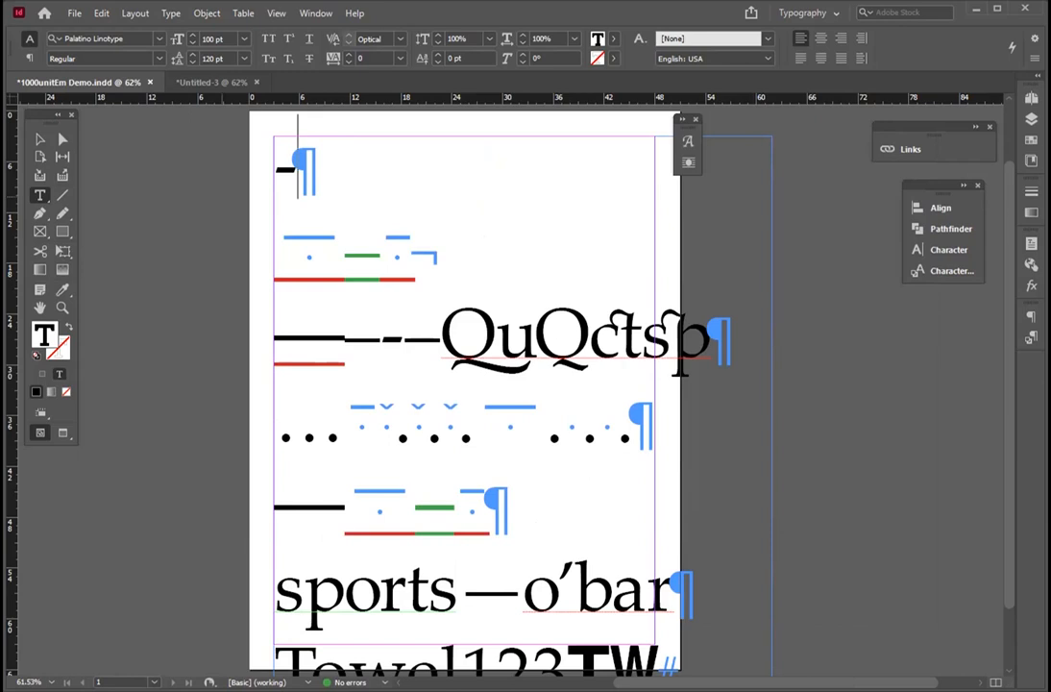
type("–")
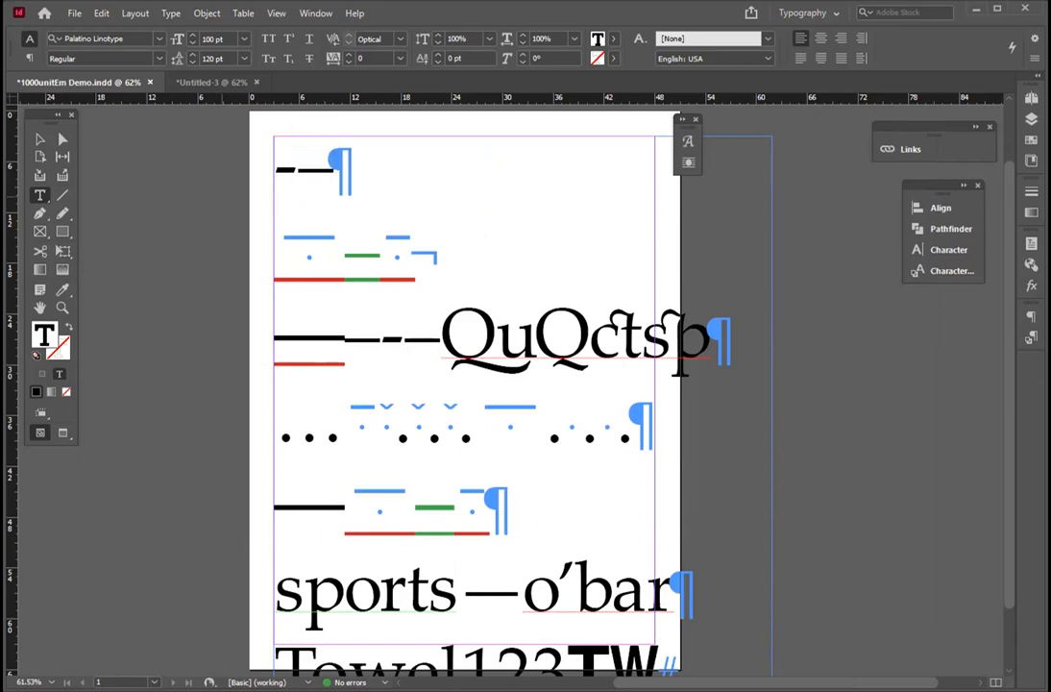
type("—")
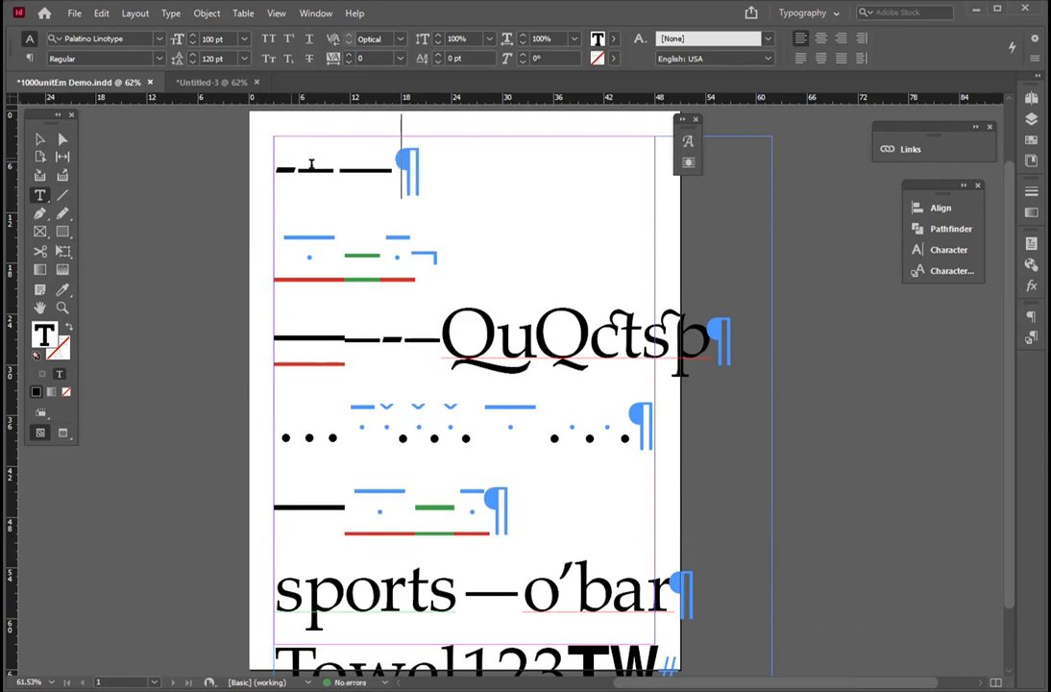
Replace the hyphen and dashes with a single em dash and rejoin it with the coloured spaces on the first line.
left_click_drag(390, 168, 275, 166)
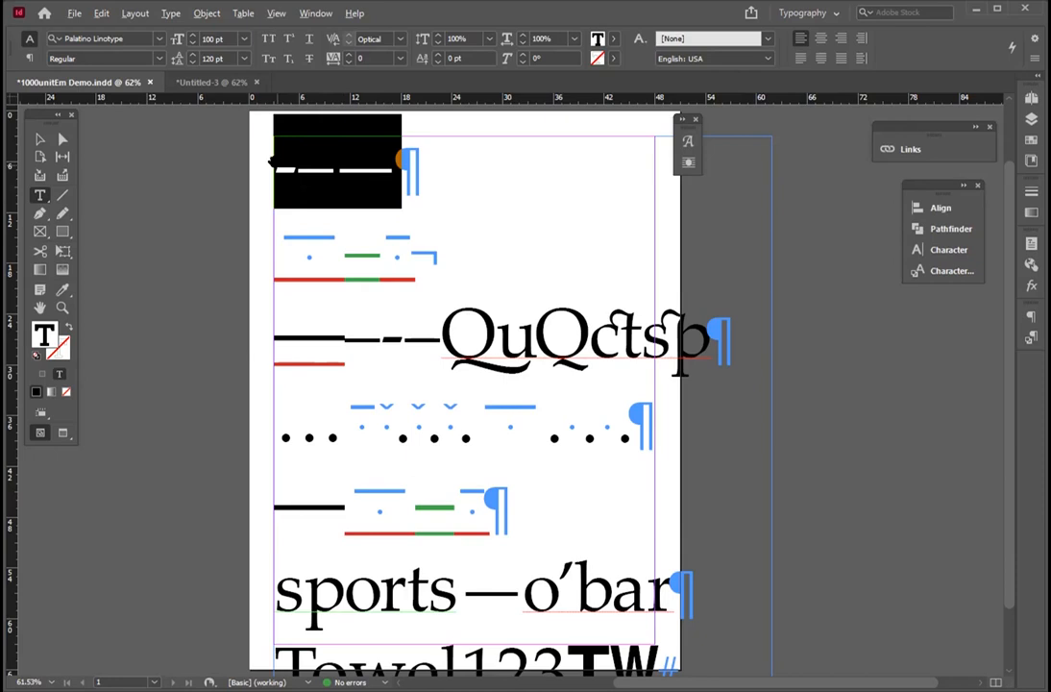
type("–")
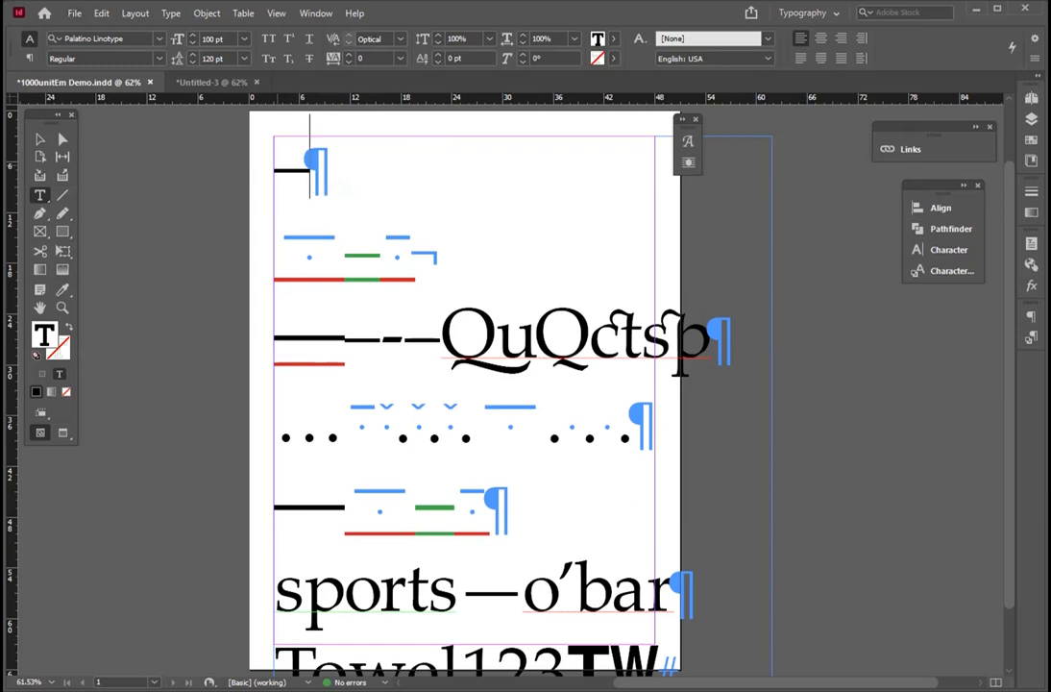
type("—")
left_click(276, 177)
key("Delete")
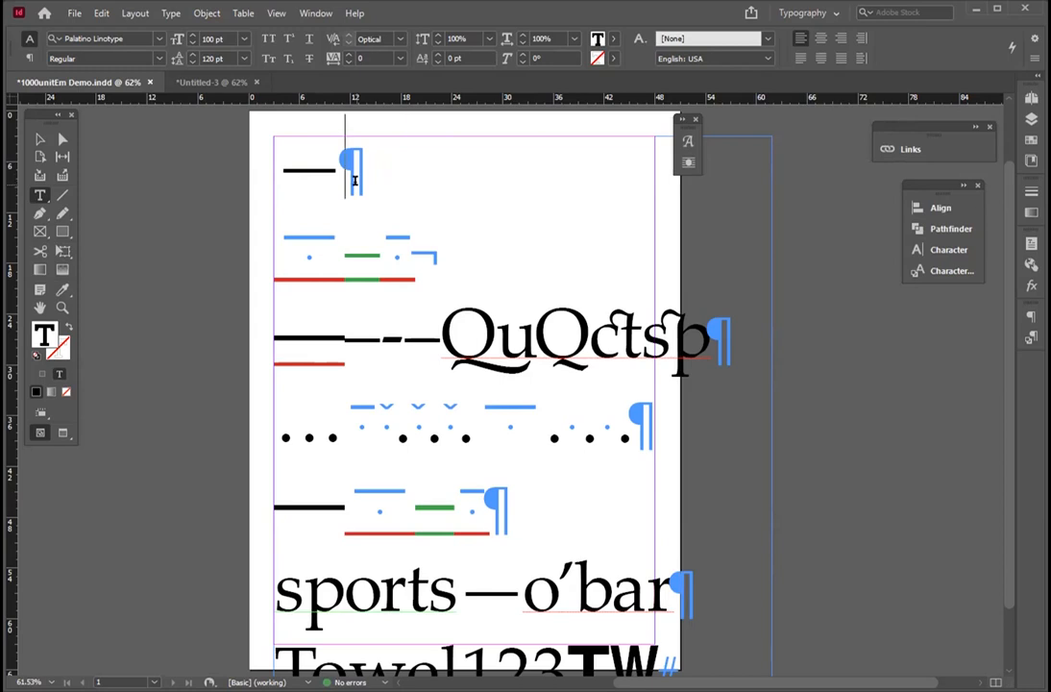
key("Delete")
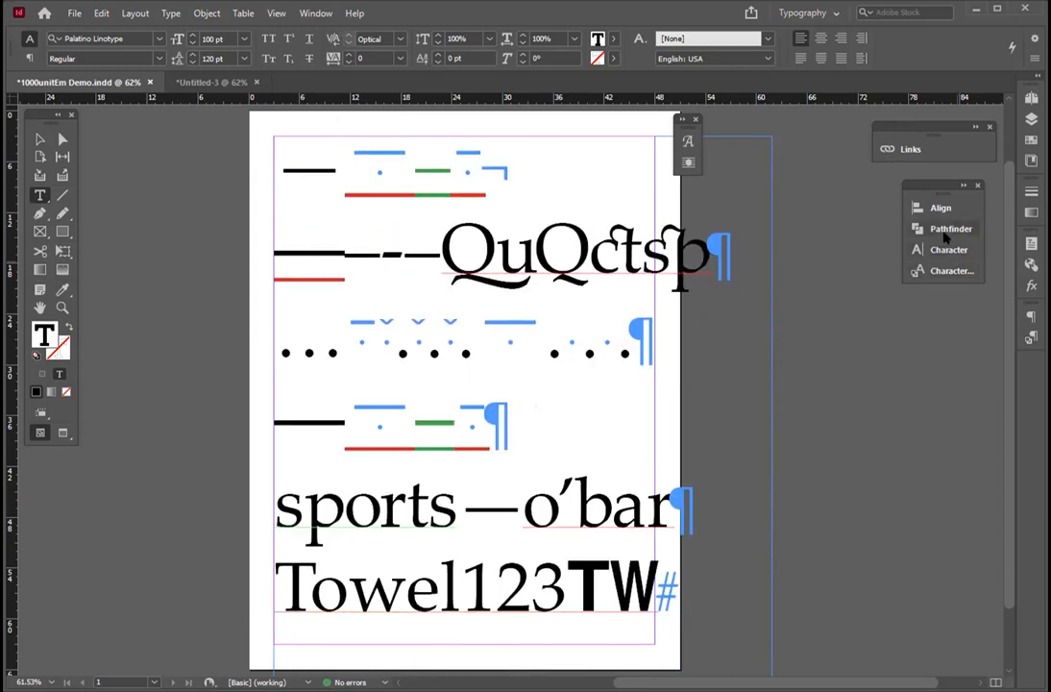
Check the Glyphs panel's category filter, collapse the panel and dock it with the Links panel.
left_click(688, 140)
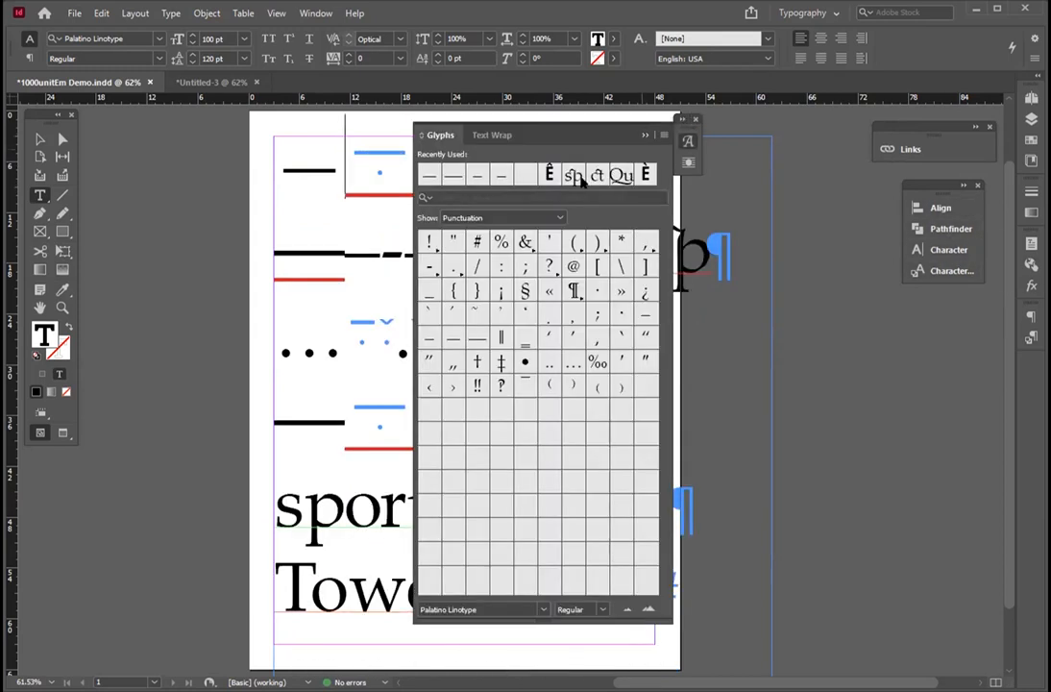
left_click(482, 220)
left_click(610, 192)
left_click(643, 135)
left_click_drag(684, 120, 889, 178)
Examine the available hyphen and dash special characters and the white space types that can be inserted.
left_click(170, 13)
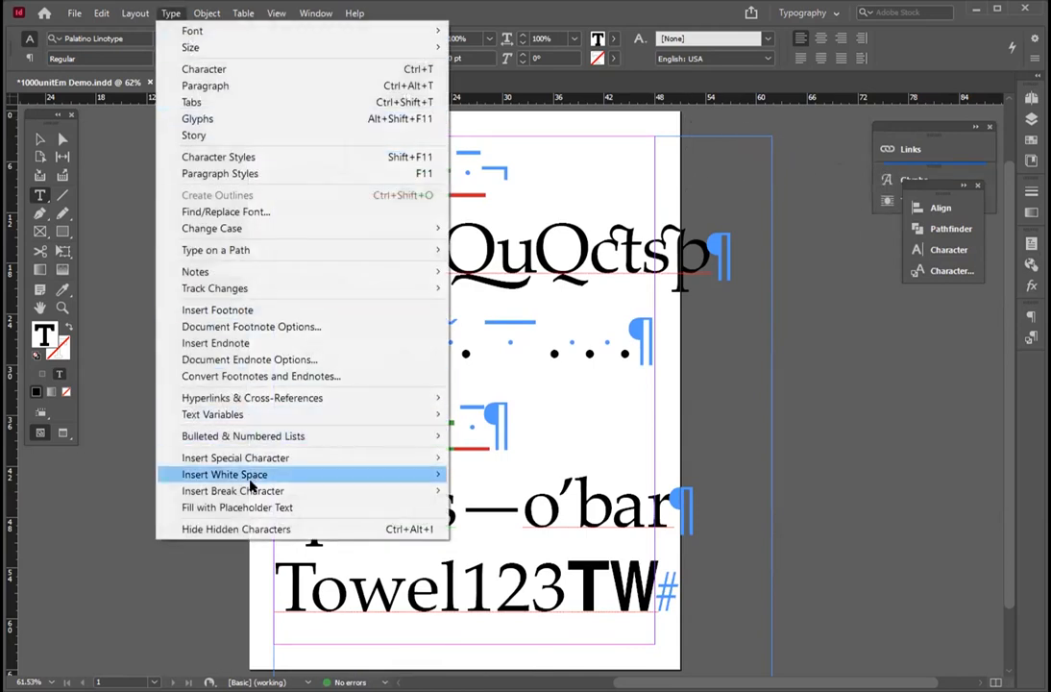
mouse_move(228, 454)
mouse_move(563, 494)
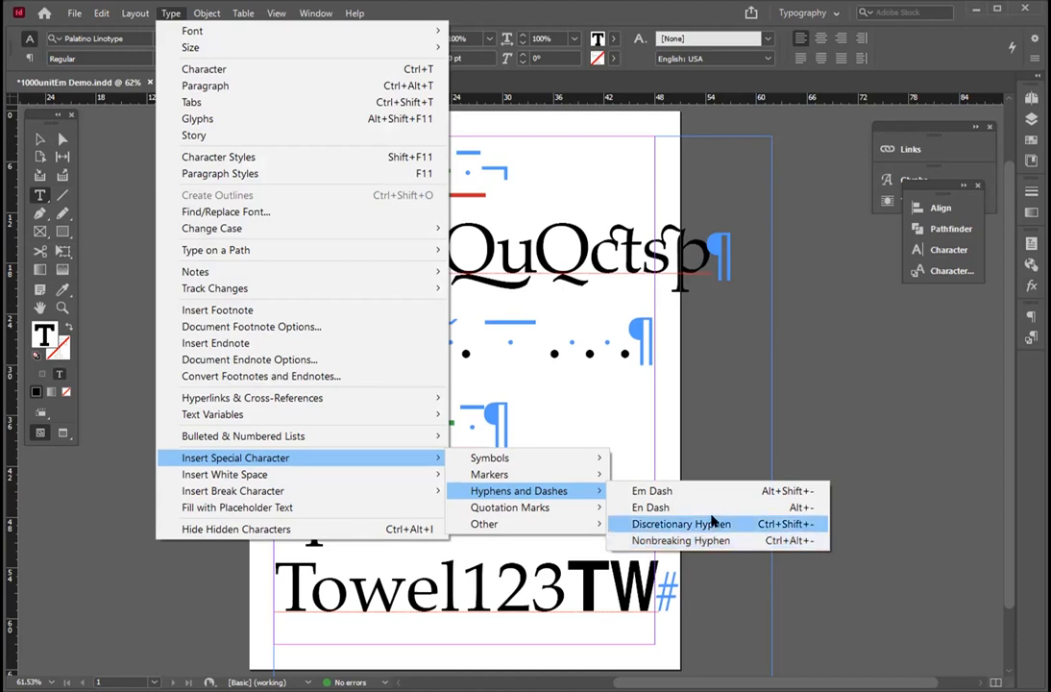
left_click(882, 394)
left_click(165, 15)
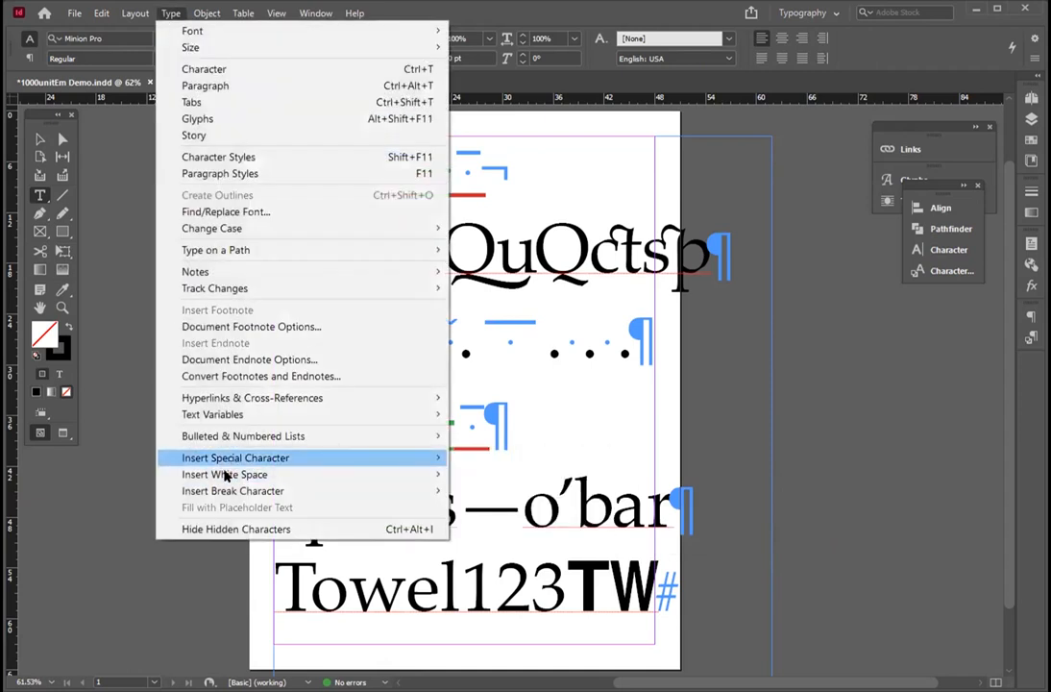
mouse_move(211, 476)
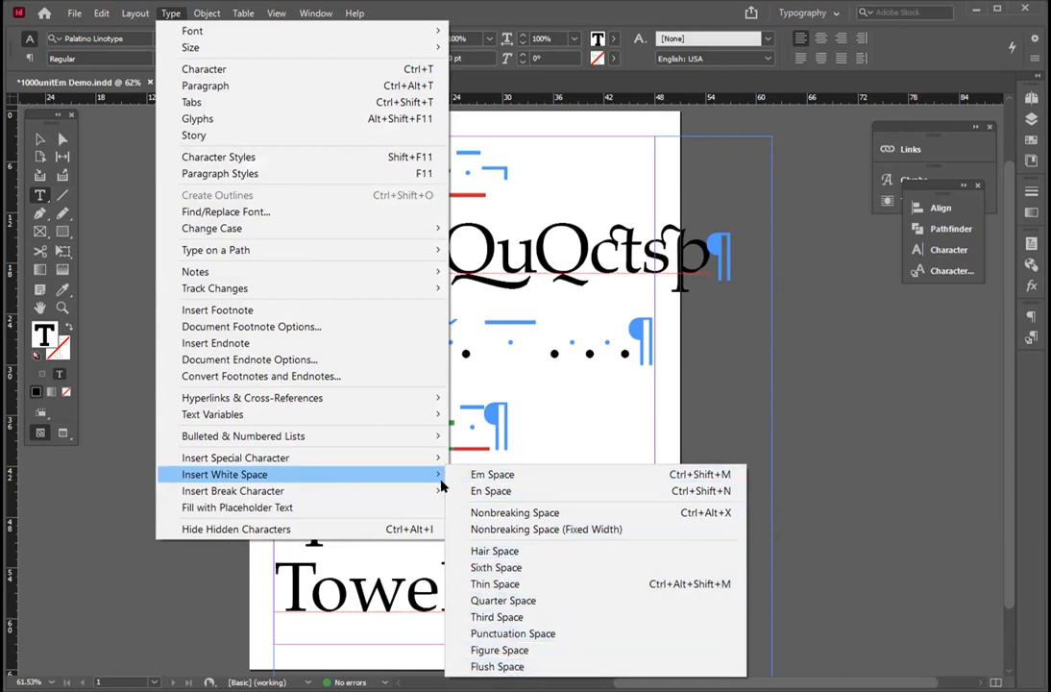
mouse_move(237, 492)
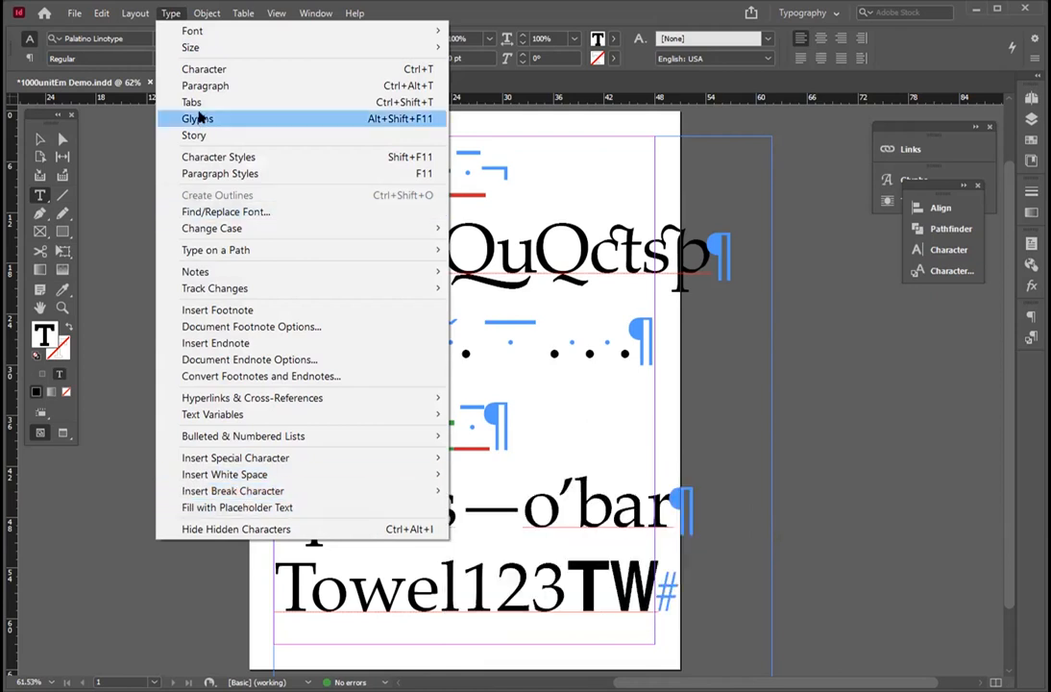
mouse_move(206, 13)
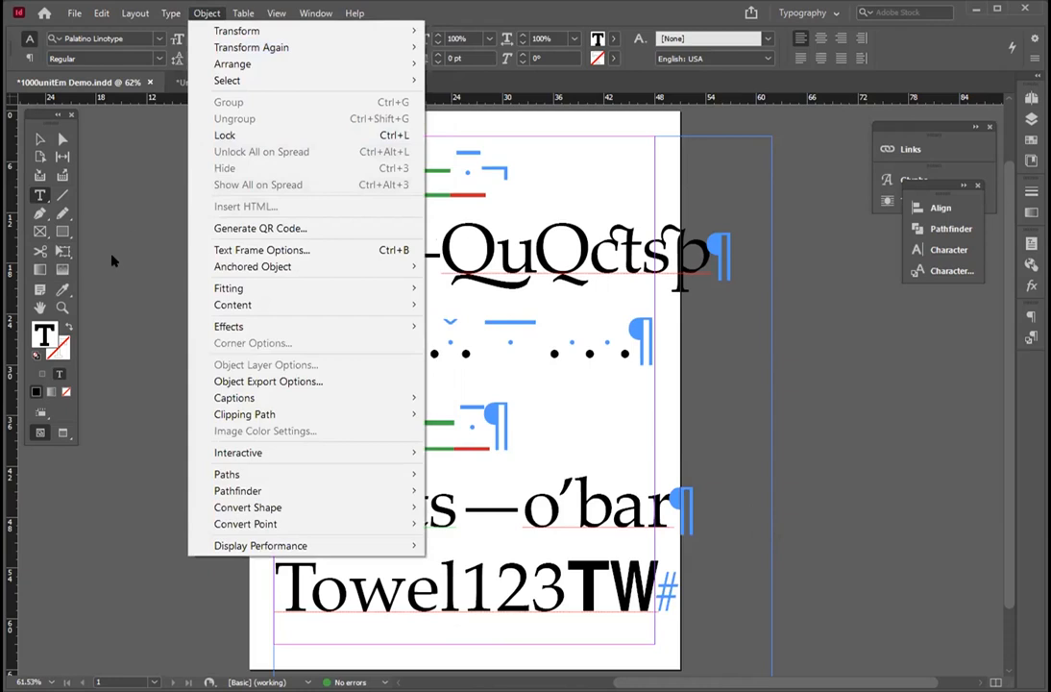
key("Escape")
key("Escape")
key("t")
Examine how much width the first line's em dash and its neighbouring spaces occupy by highlighting them.
left_click_drag(342, 171, 278, 171)
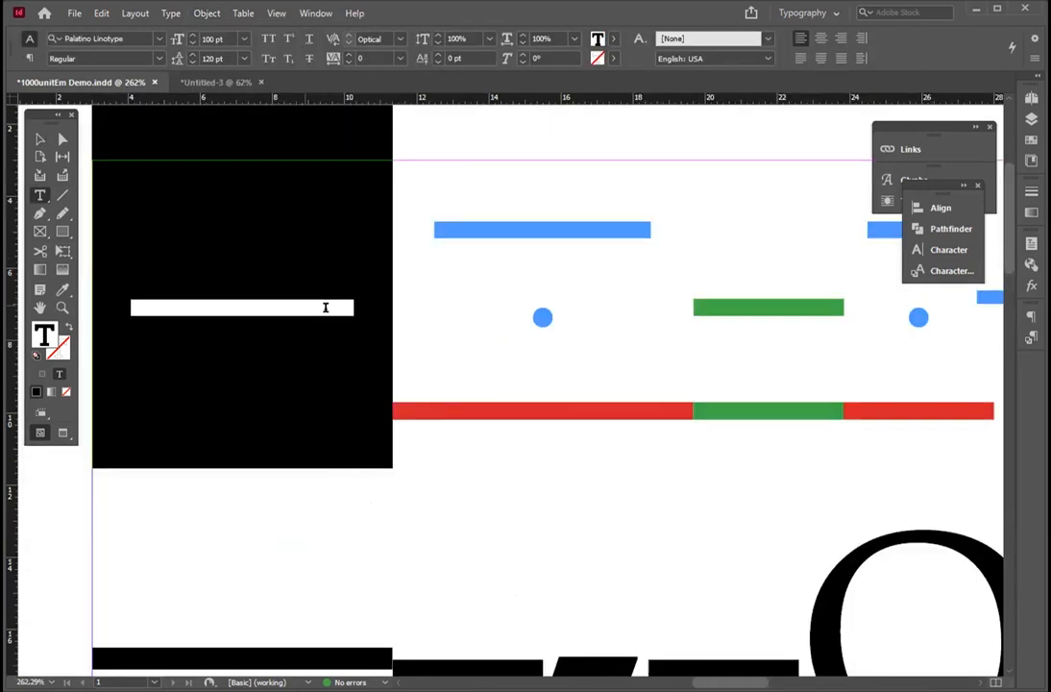
left_click(327, 308)
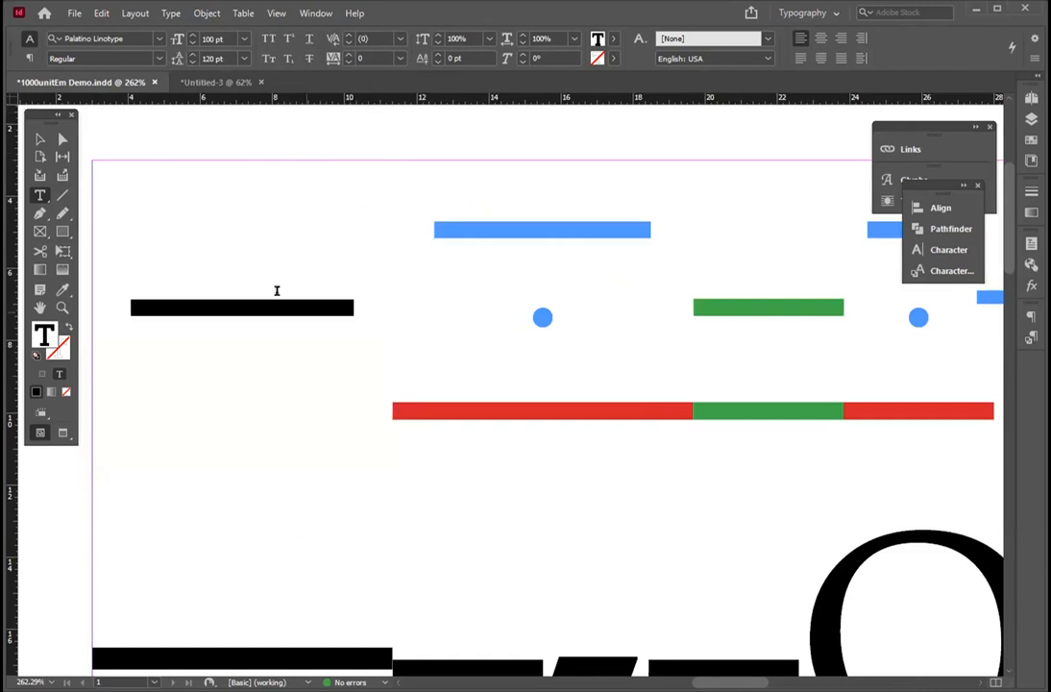
key("ctrl+a")
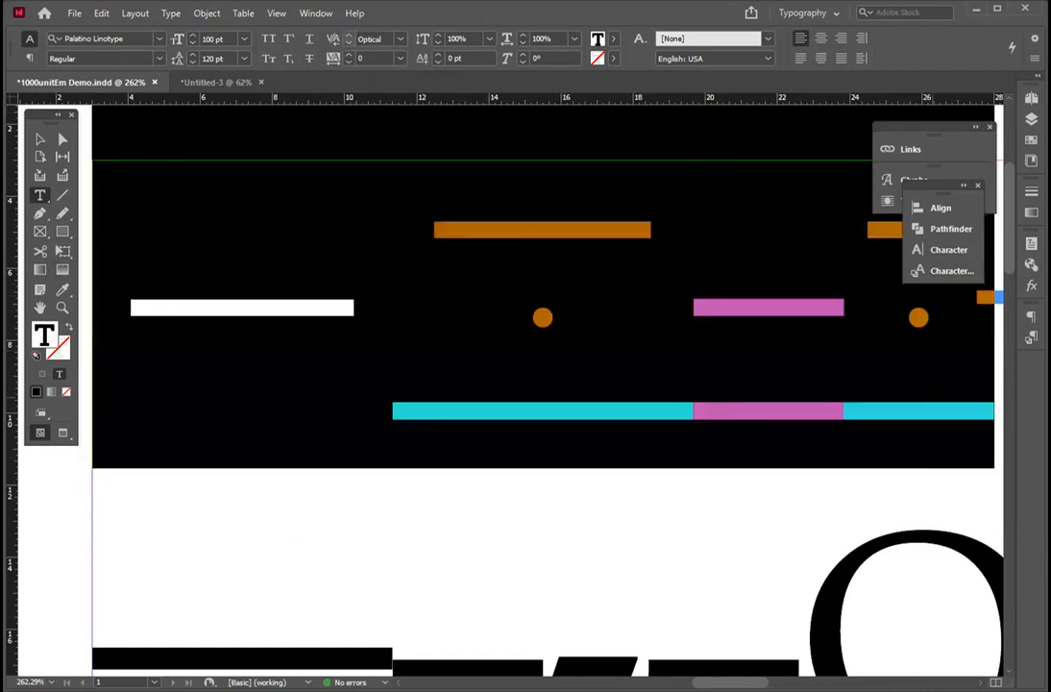
left_click(395, 58)
left_click(326, 107)
key("ctrl+z")
left_click(382, 308)
key("ctrl+a")
left_click(382, 321)
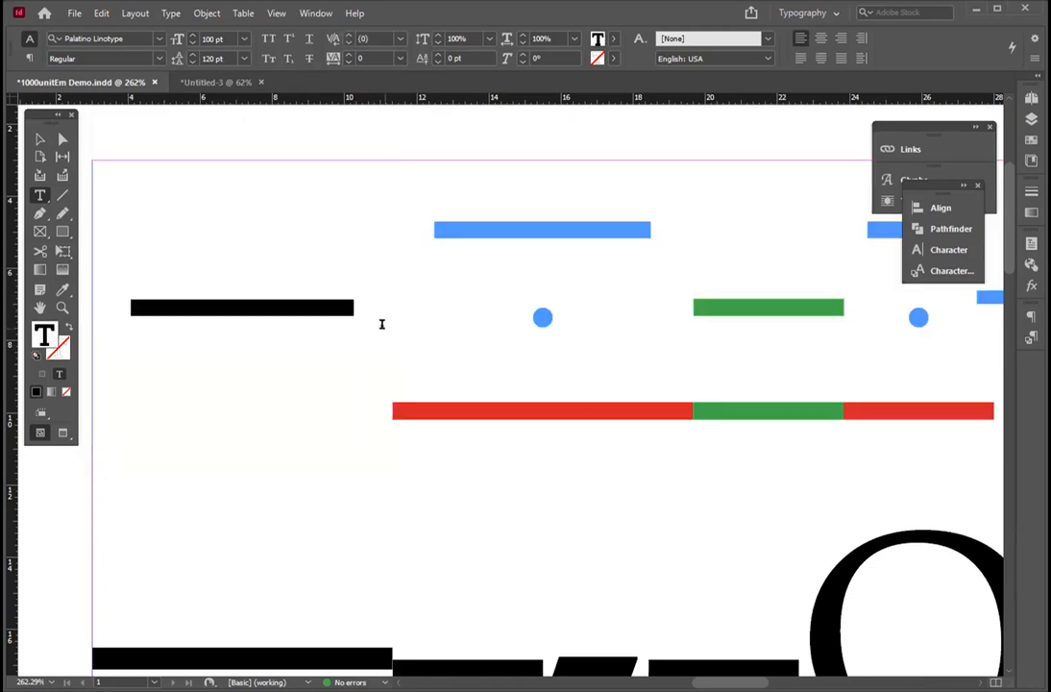
Set the kerning after the first line's em dash to 0, change it to -100 and tighten it to -500.
left_click(400, 38)
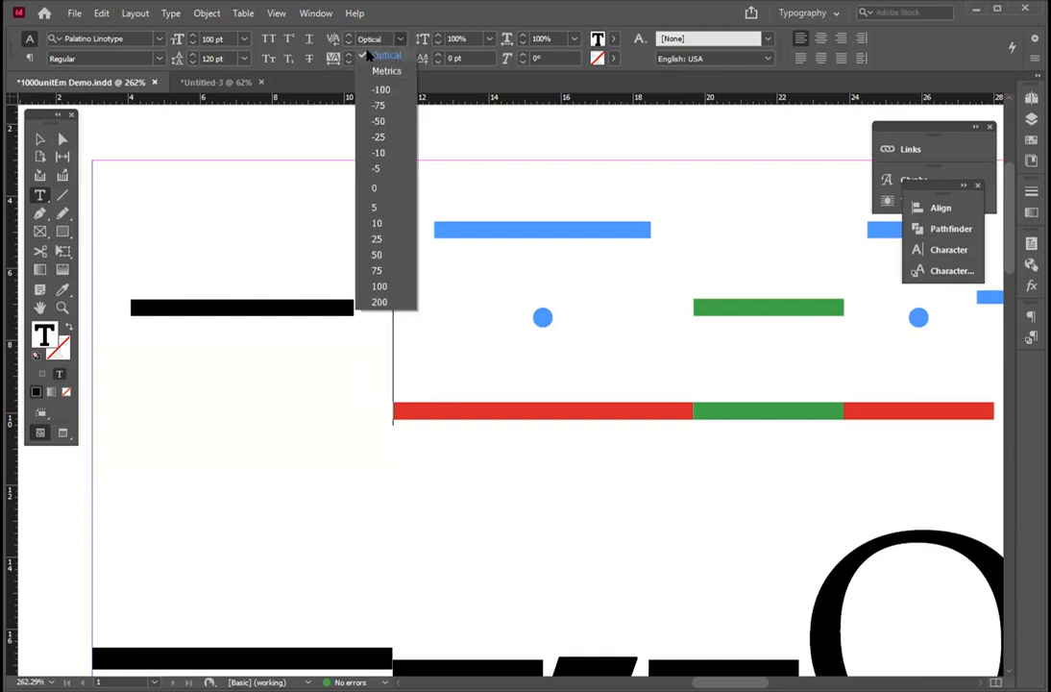
left_click(371, 53)
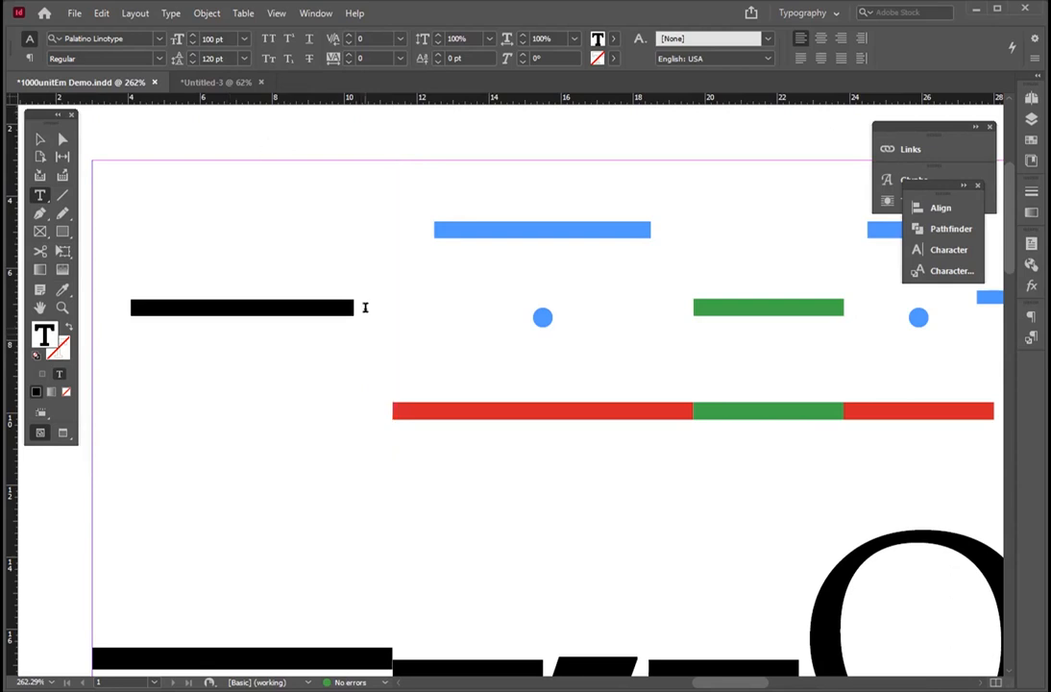
left_click(400, 58)
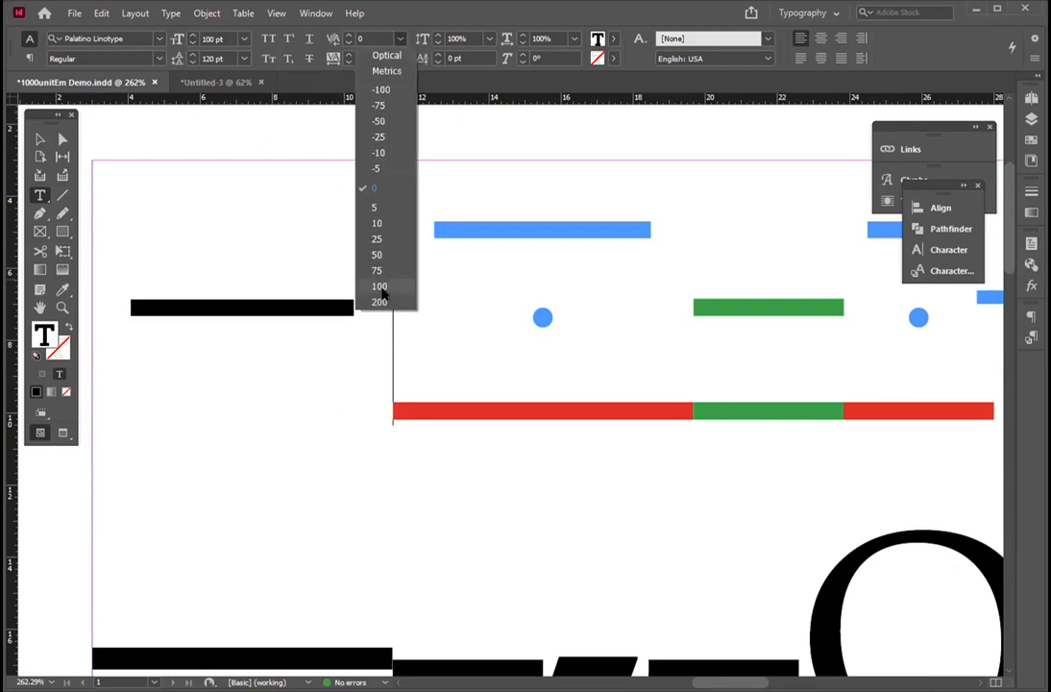
left_click(380, 91)
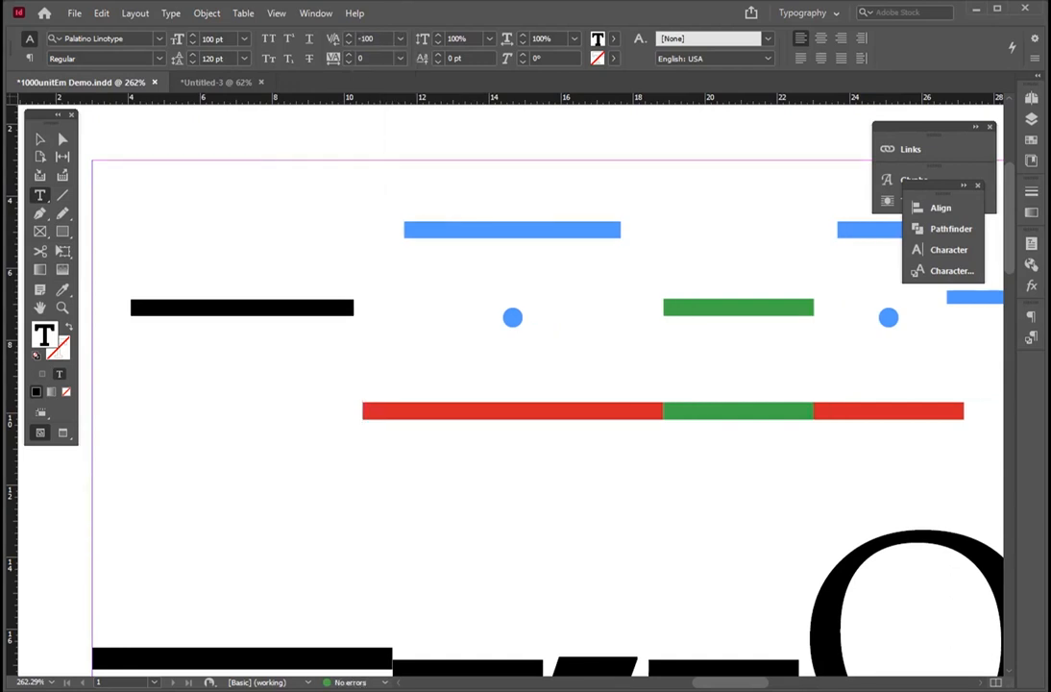
key("ctrl+alt+Left")
key("ctrl+alt+Left")
key("ctrl+alt+Left")
key("ctrl+alt+Left")
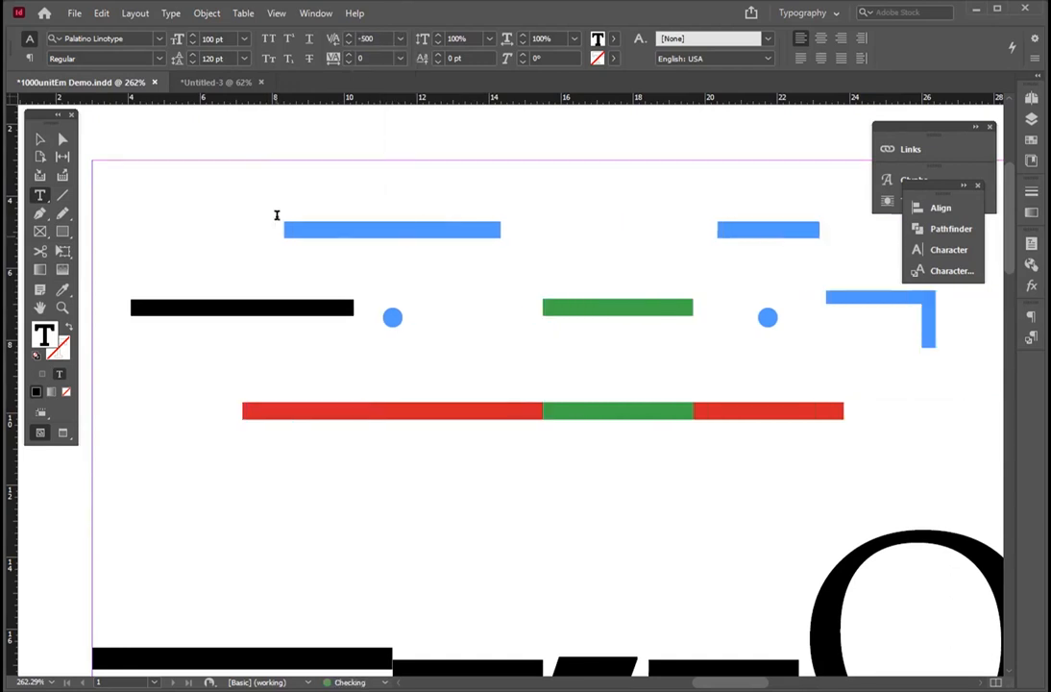
Set the kerning between the first line's em dash and the following em space to -1000.
left_click(362, 38)
type("-1000")
key("Return")
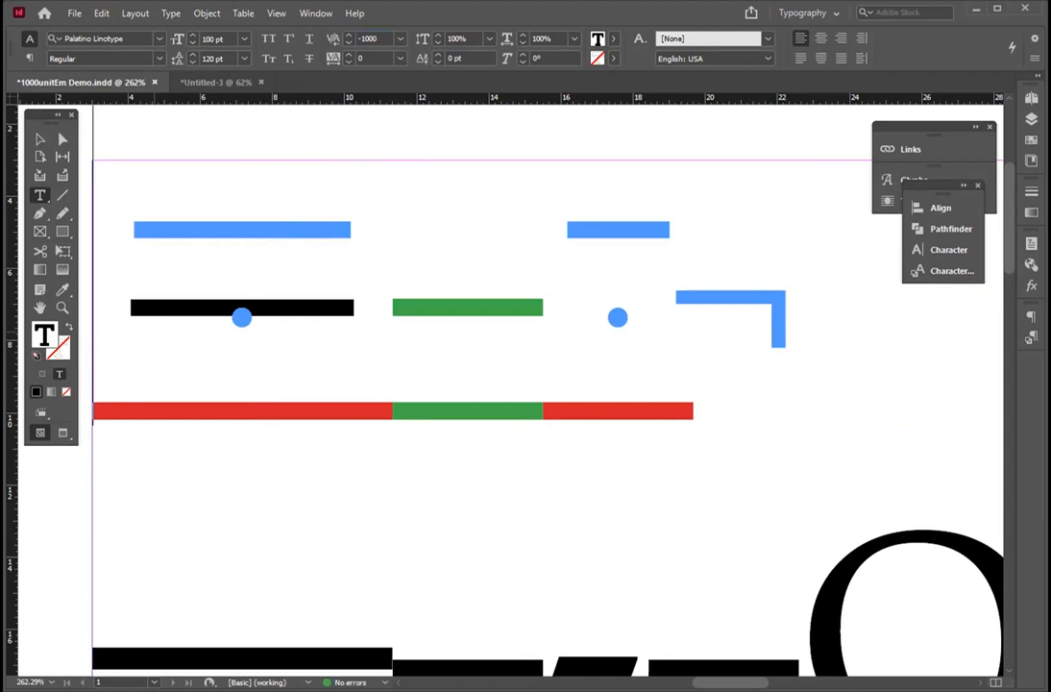
Highlight the underlined em space overlapping the first line's em dash and compare their widths.
left_click_drag(357, 293, 133, 301)
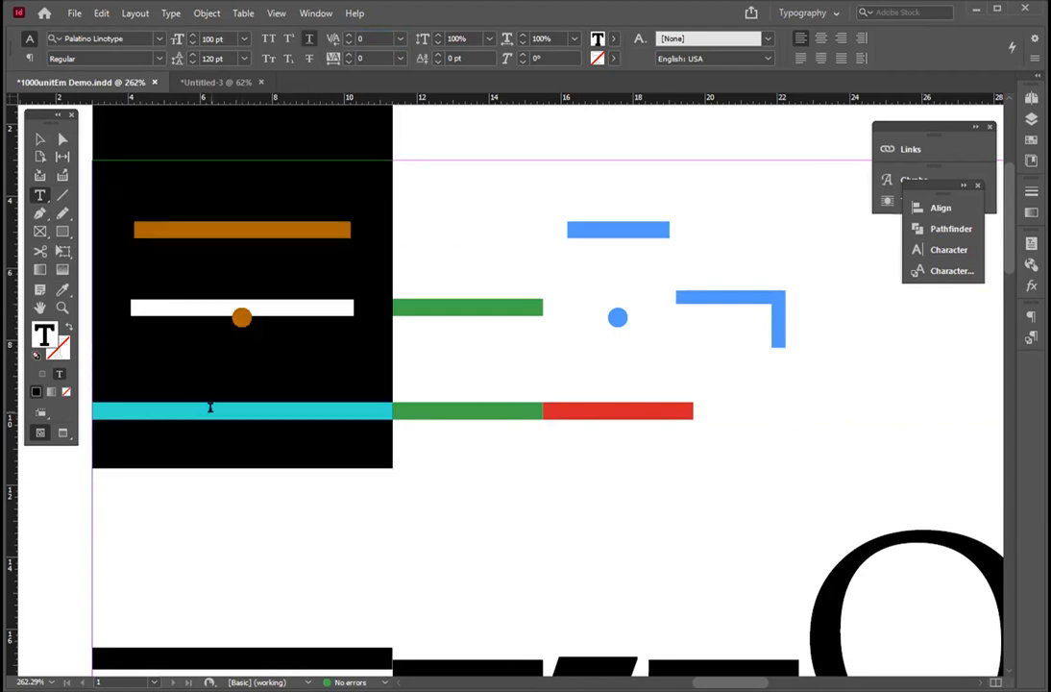
left_click_drag(213, 405, 213, 240)
left_click(95, 354)
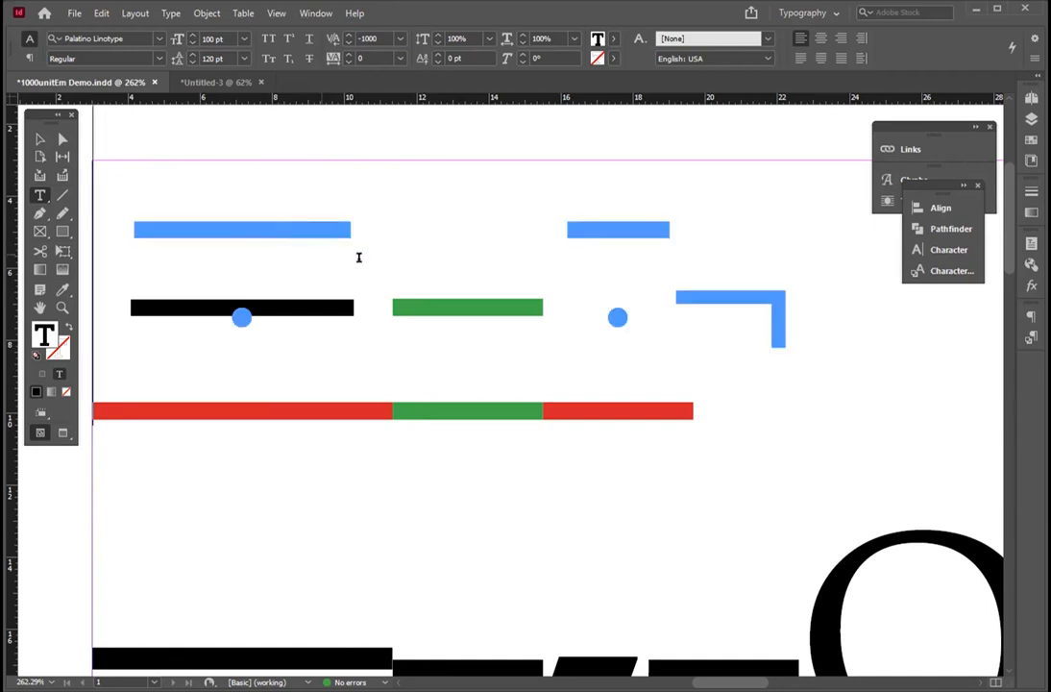
key("shift+Right")
key("ctrl+0")
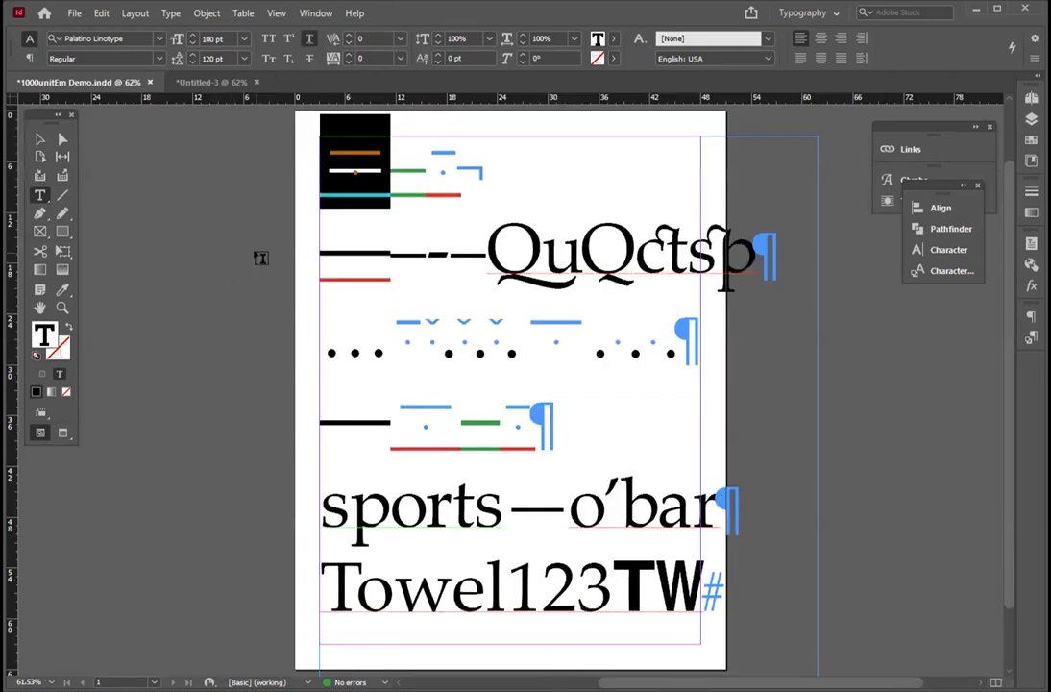
Adjust the kerning after the first line's em dash to -100, and reset it with a regular space added there.
key("ctrl+alt+Right")
key("ctrl+alt+Right")
key("ctrl+alt+Right")
key("ctrl+alt+Right")
key("ctrl+alt+Right")
key("ctrl+alt+Right")
key("ctrl+alt+Right")
key("ctrl+alt+Left")
key("ctrl+alt+Left")
key("ctrl+alt+Left")
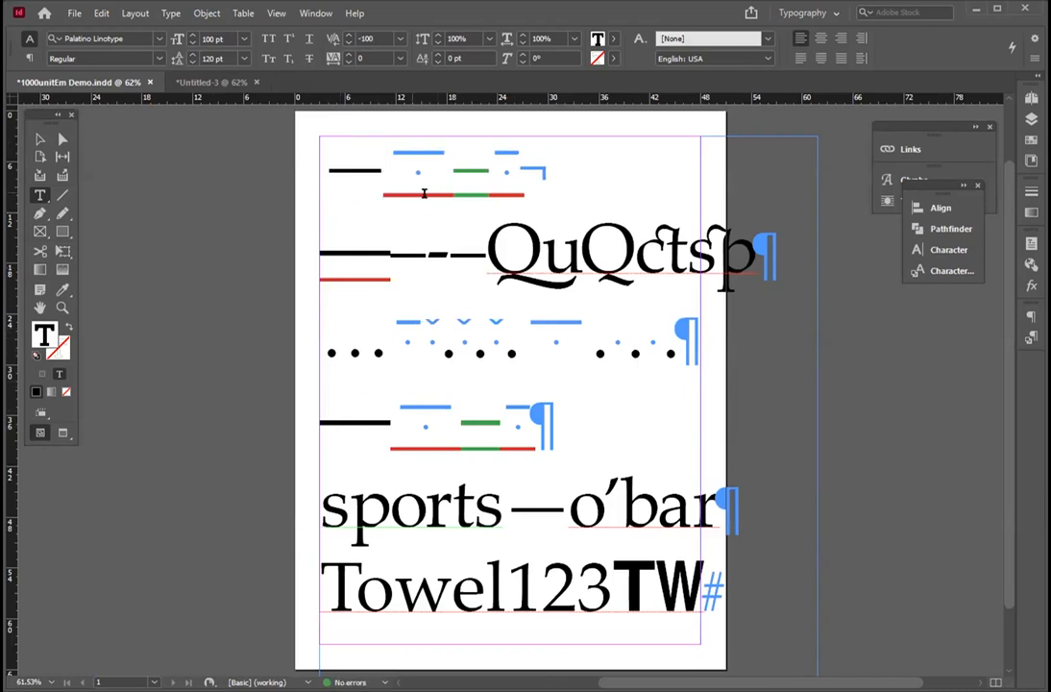
key("ctrl+alt+q")
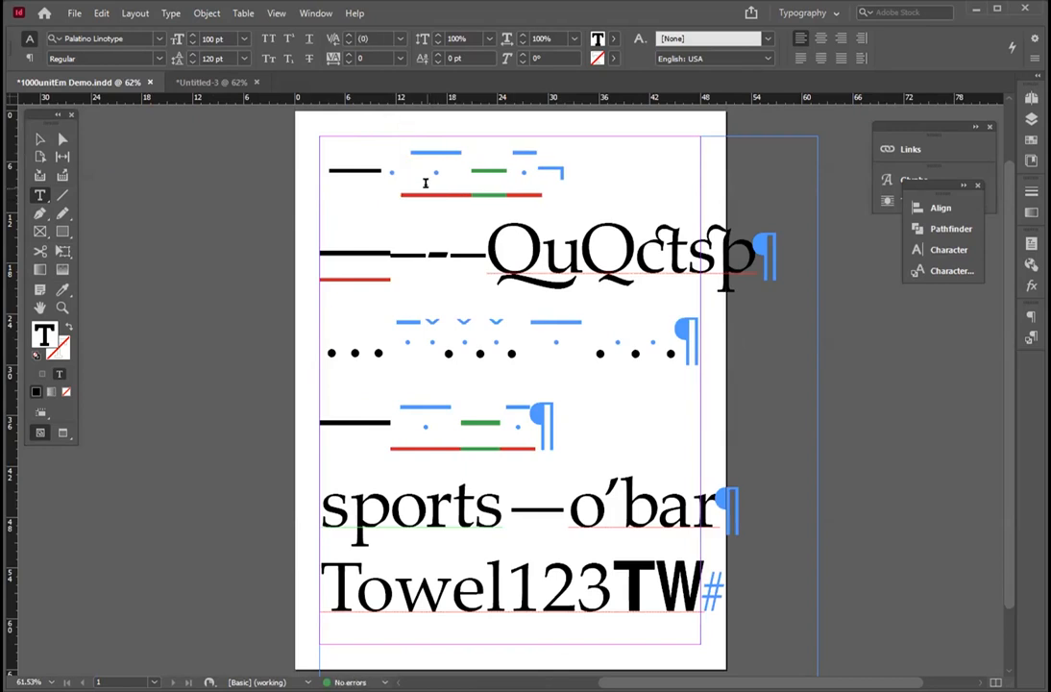
Undo the latest edits to the first line and replace its ending paragraph return with a forced line break.
key("ctrl+z")
key("ctrl+z")
key("ctrl+z")
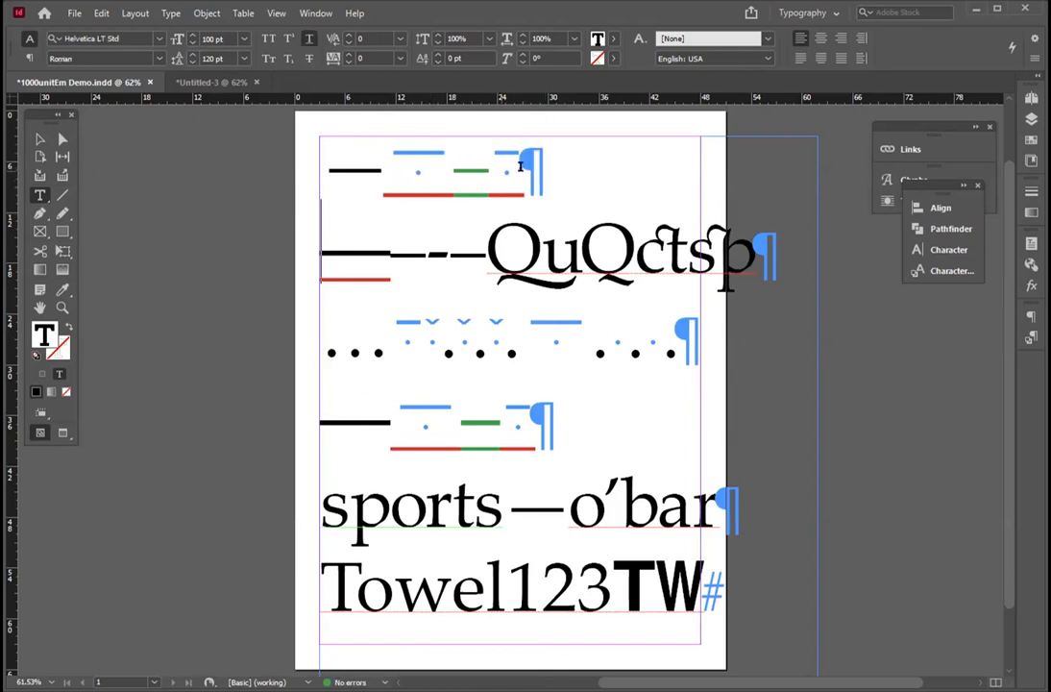
left_click_drag(521, 163, 543, 168)
key("shift+Return")
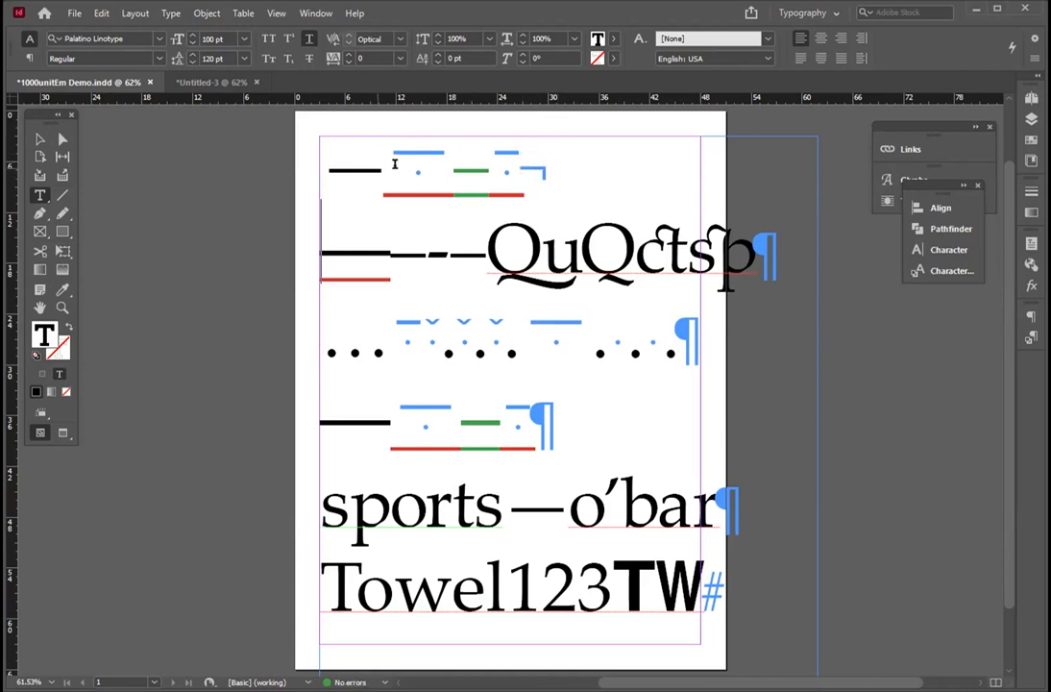
Set the space after to 0p30 for all paragraphs in the text frame.
left_click_drag(323, 149, 738, 550)
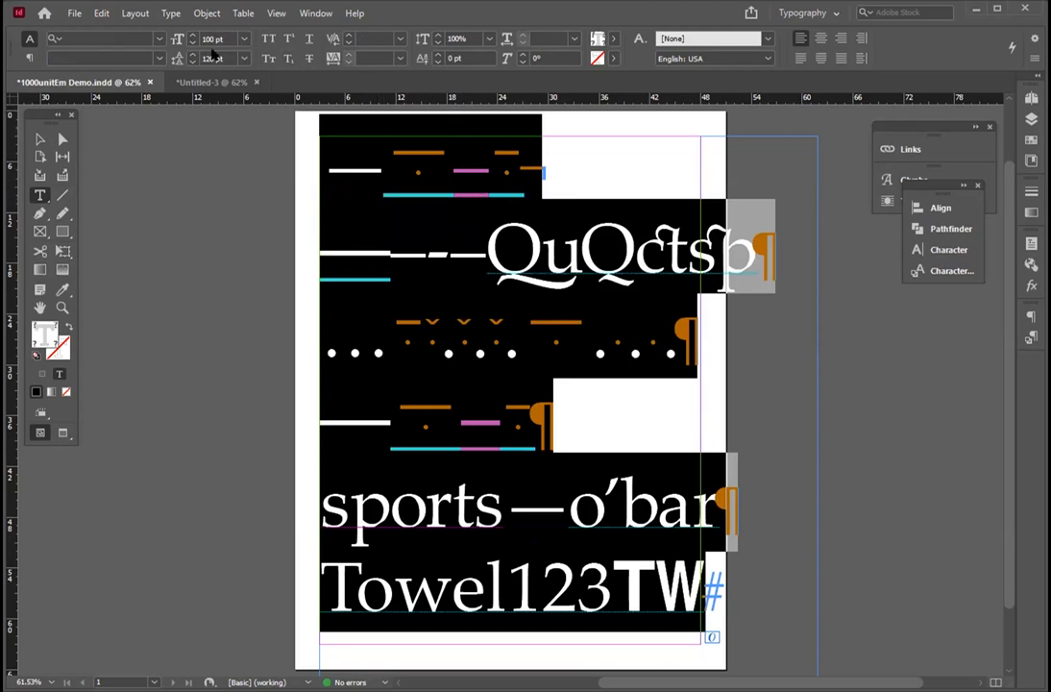
left_click(30, 59)
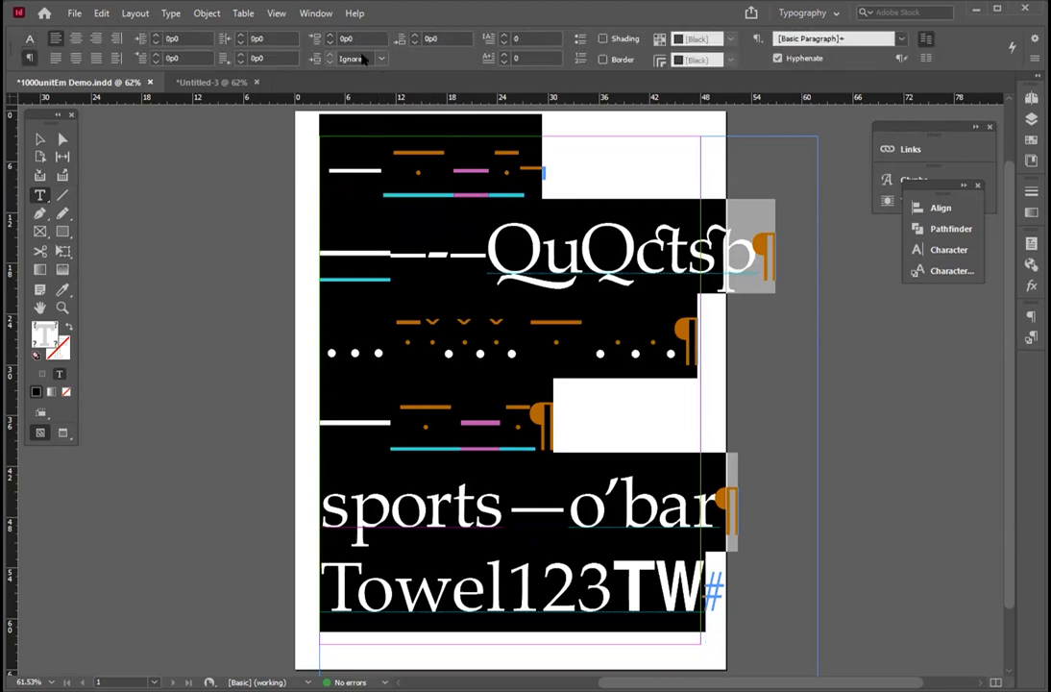
left_click(438, 36)
type("0p30")
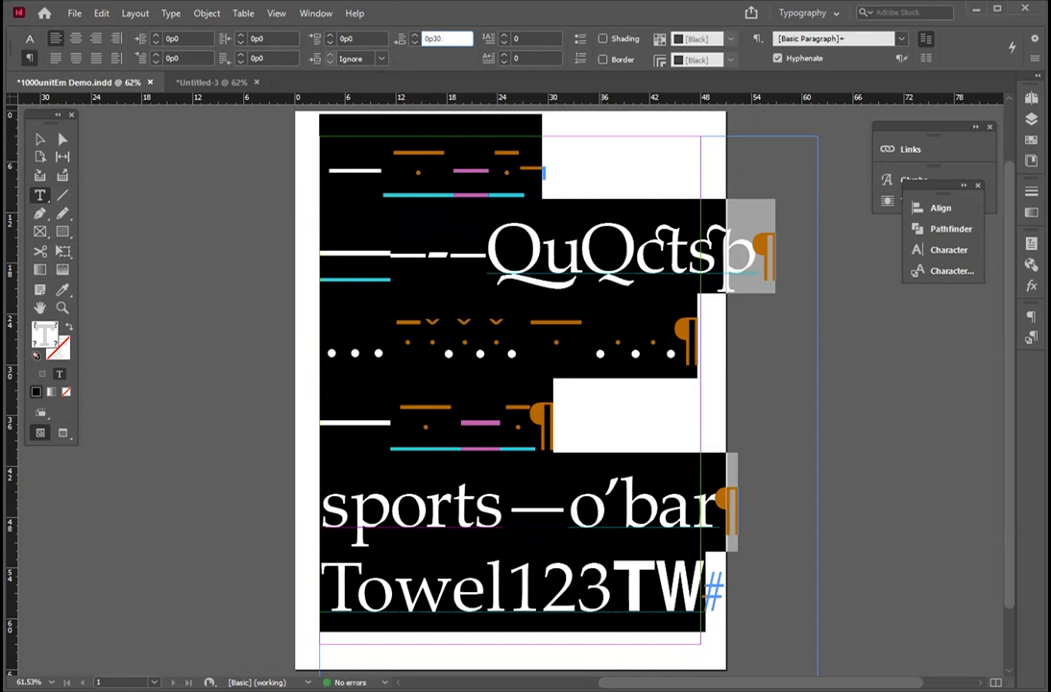
key("Tab")
left_click(534, 248)
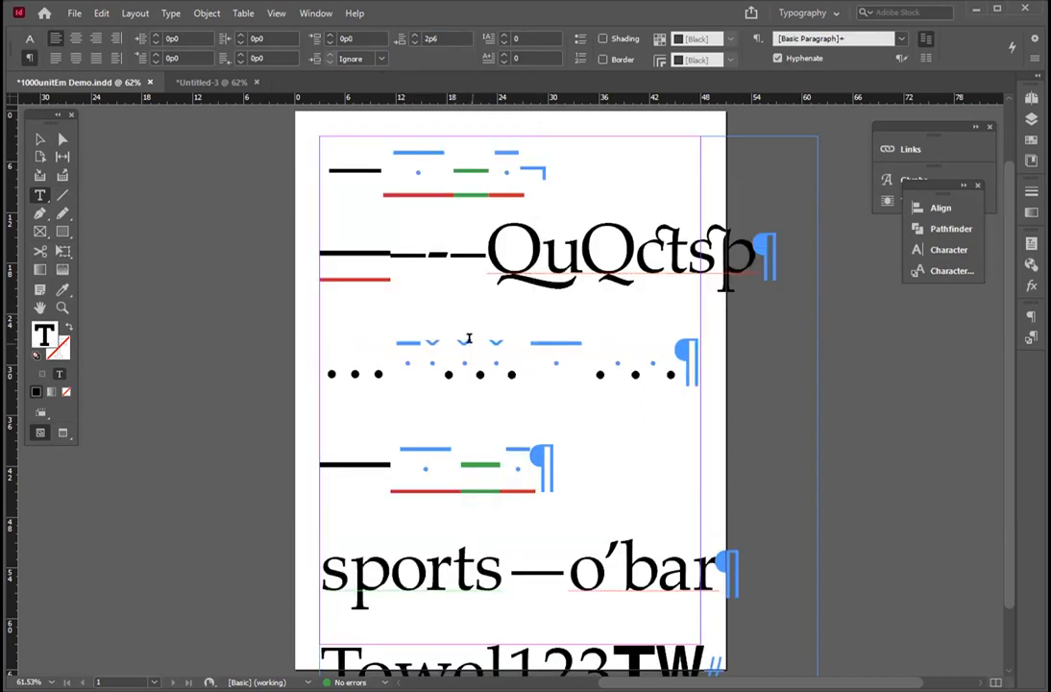
Highlight the dotted line's paragraph mark, and replace the forced line break ending the first line with a paragraph return.
left_click_drag(679, 366, 701, 361)
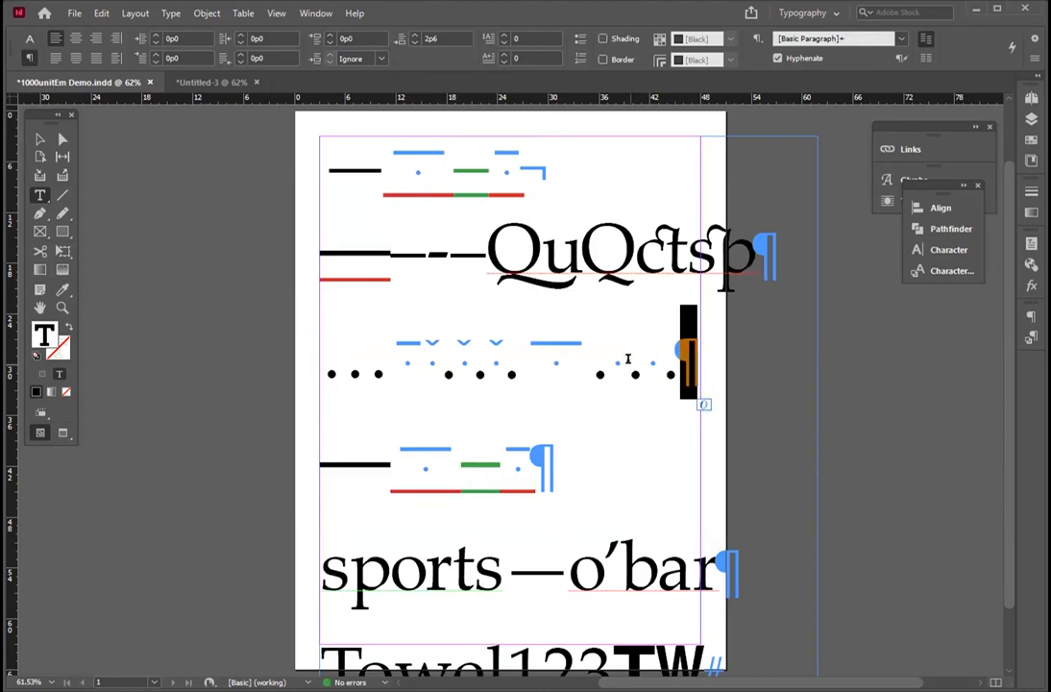
left_click(533, 205)
key("Delete")
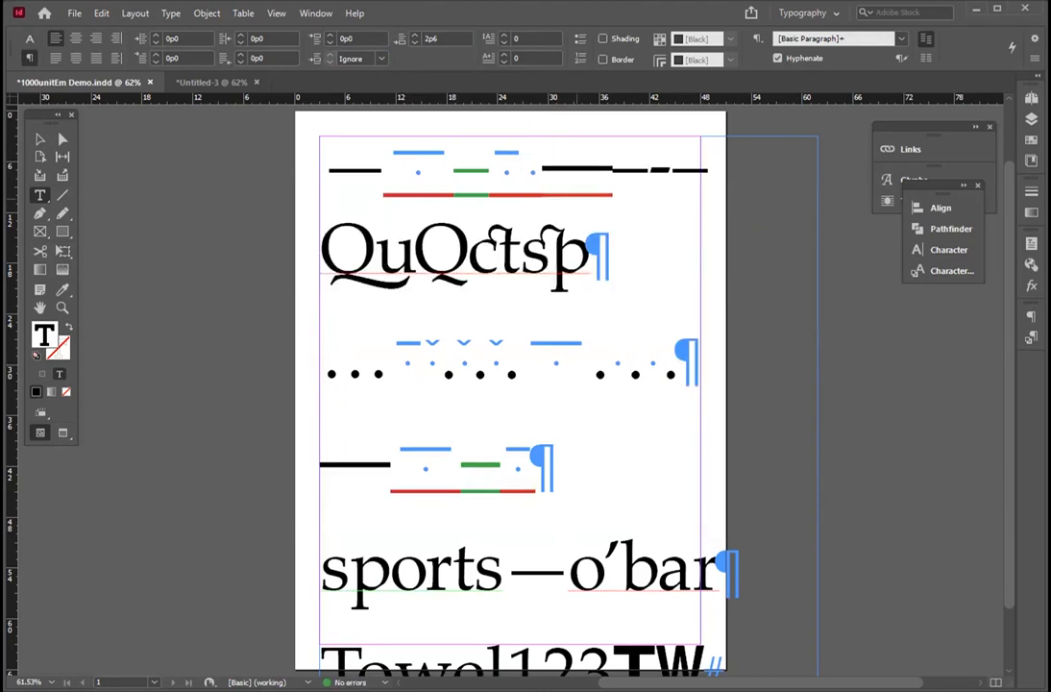
key("Return")
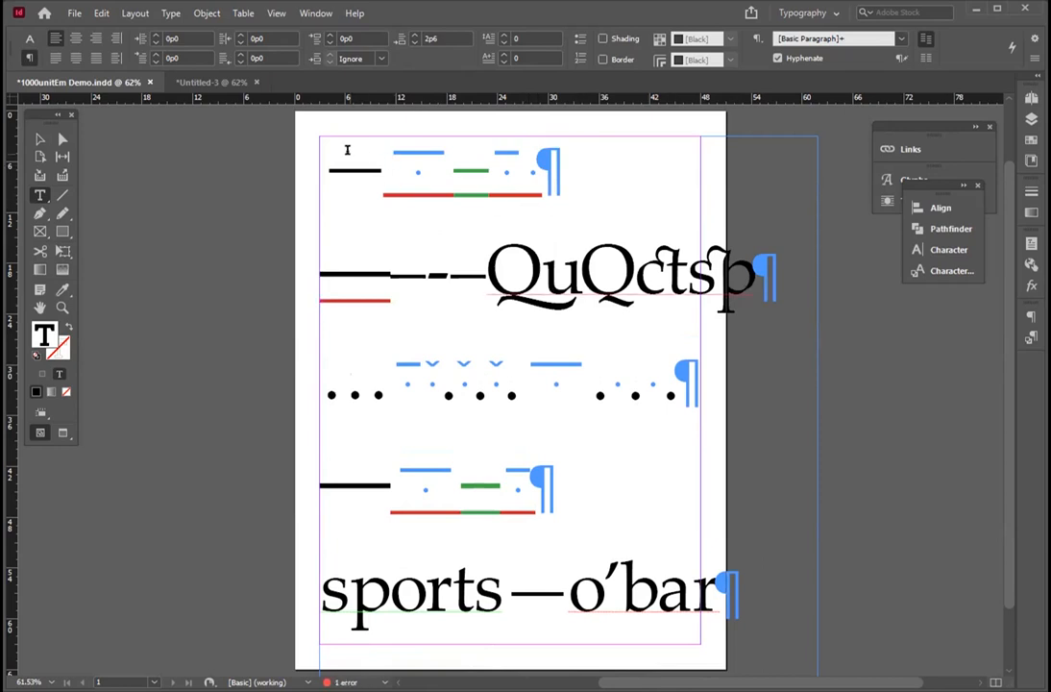
Select the start of the first line and compare its character formatting with its paragraph space after setting.
left_click_drag(345, 164, 453, 169)
left_click(29, 39)
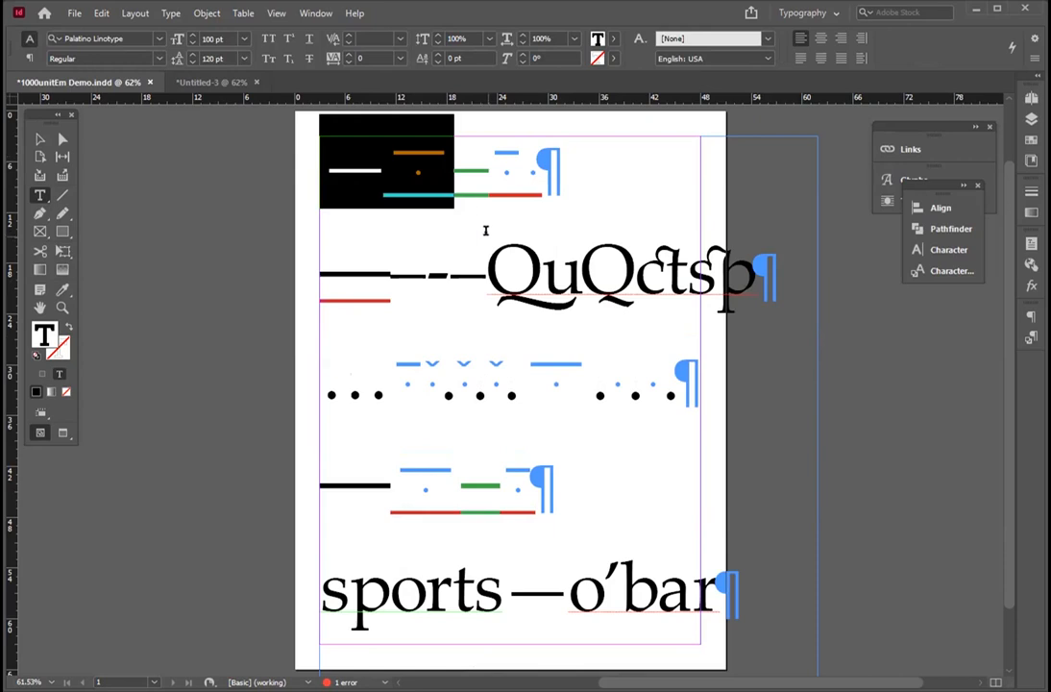
left_click(29, 58)
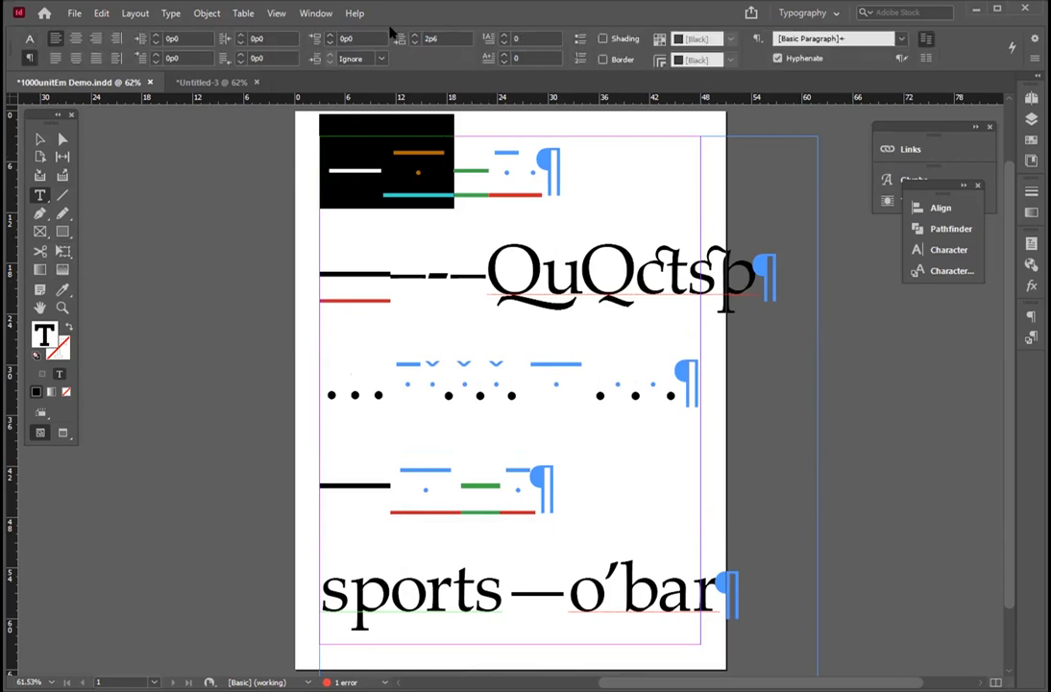
left_click(429, 43)
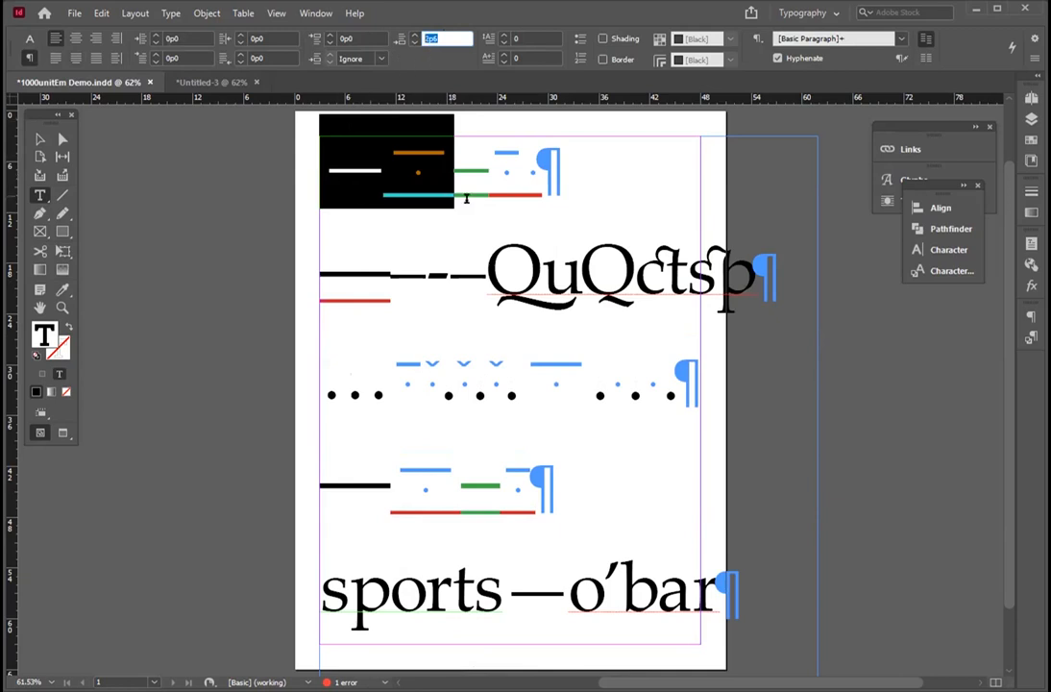
left_click(522, 193)
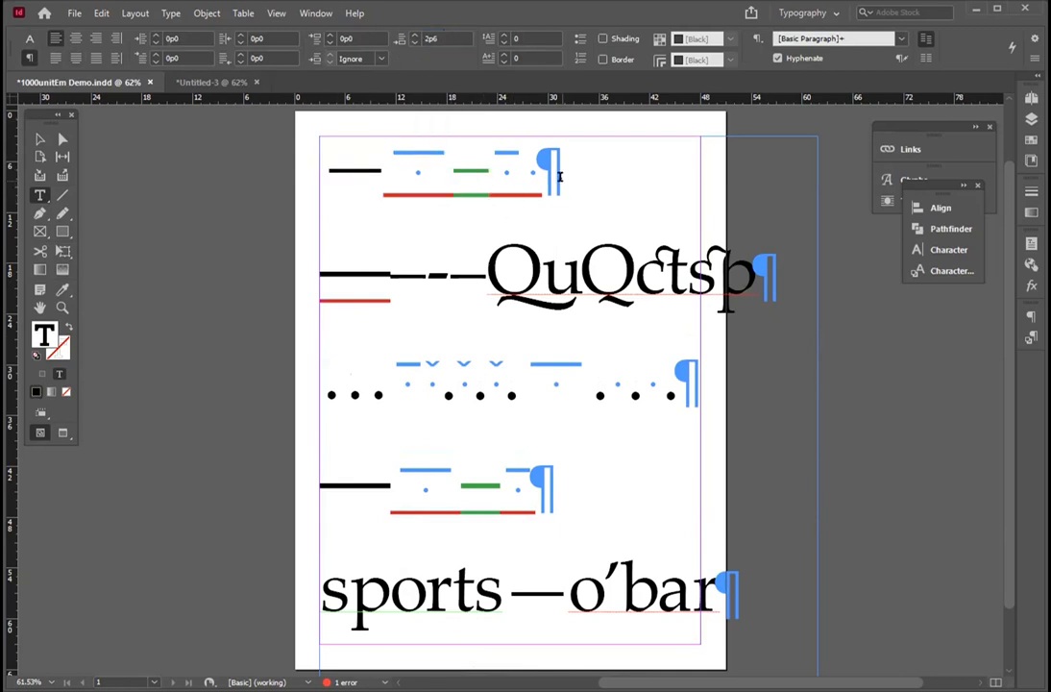
Change the first line's paragraph return to a forced line break and highlight the text joined into one paragraph.
key("shift+Return")
key("Delete")
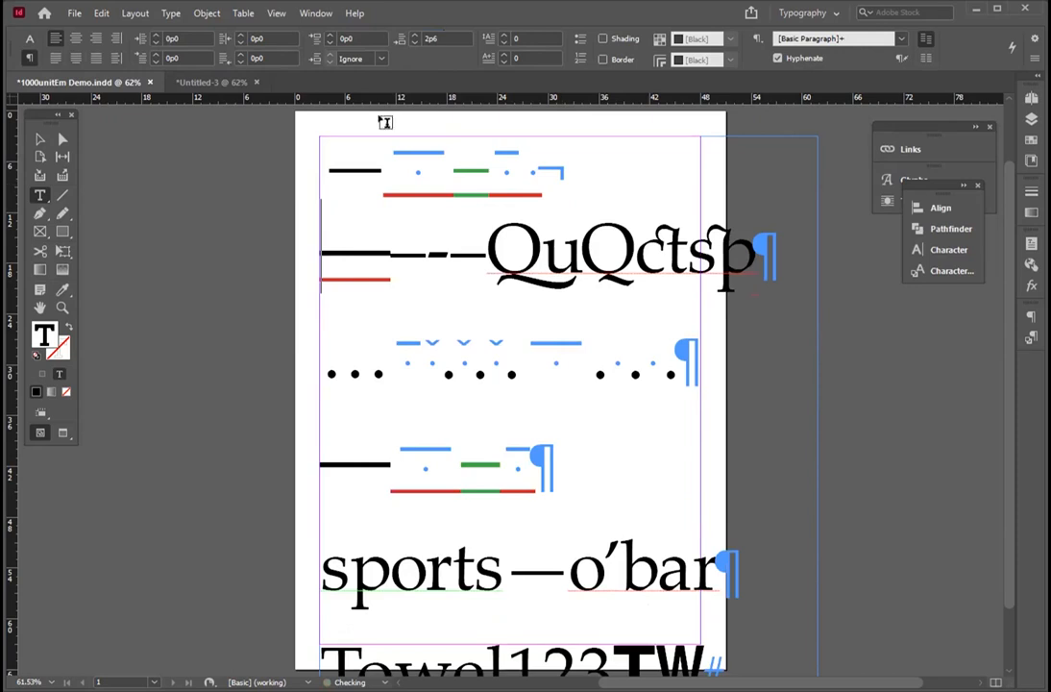
left_click_drag(347, 174, 662, 248)
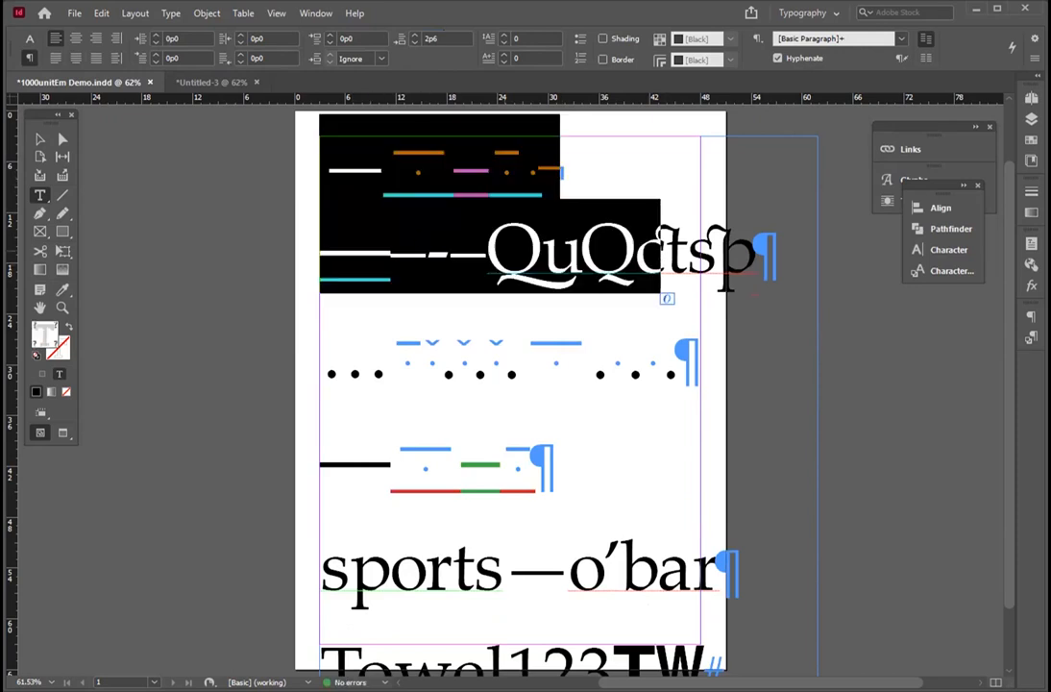
left_click(417, 313)
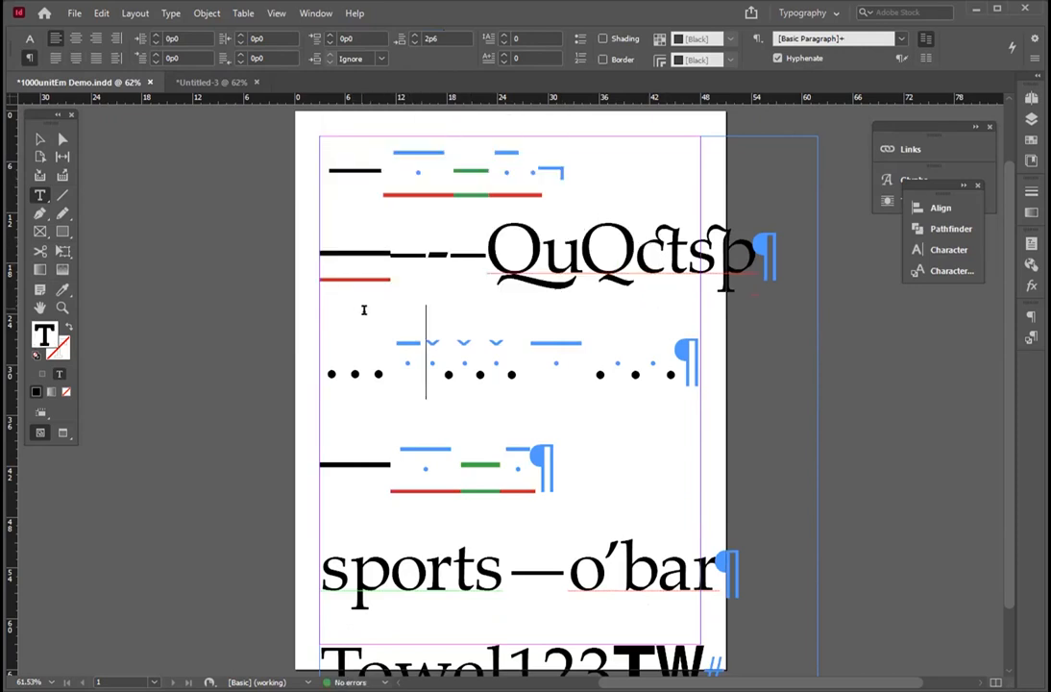
left_click_drag(544, 182, 422, 186)
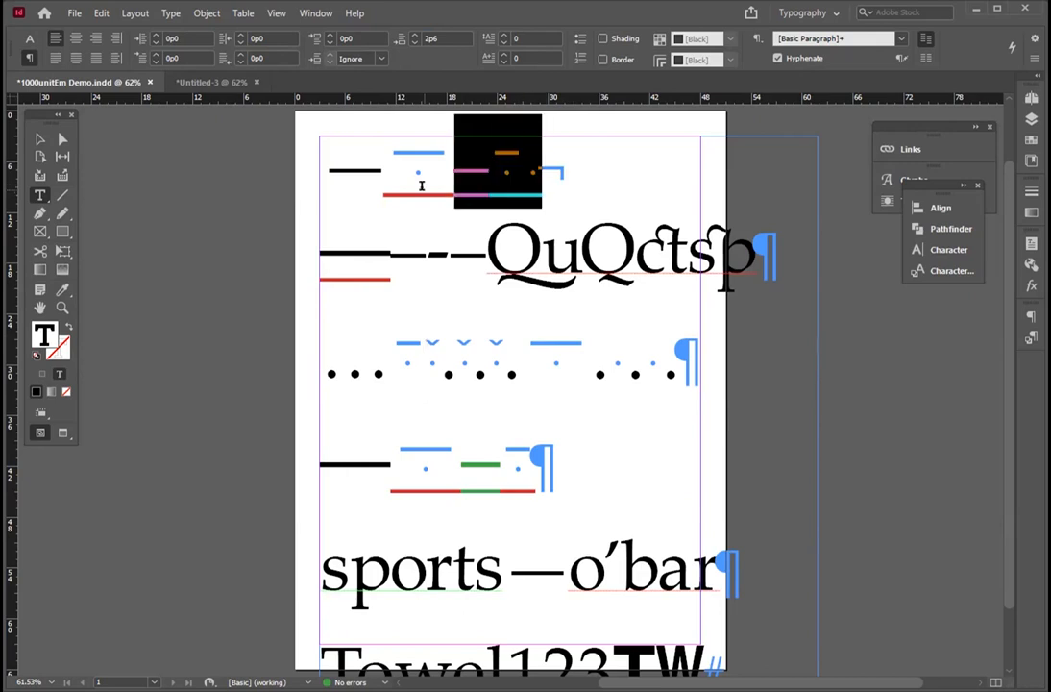
Change the first line's ending from a forced line break back to a paragraph return.
left_click(551, 171)
key("Return")
key("Delete")
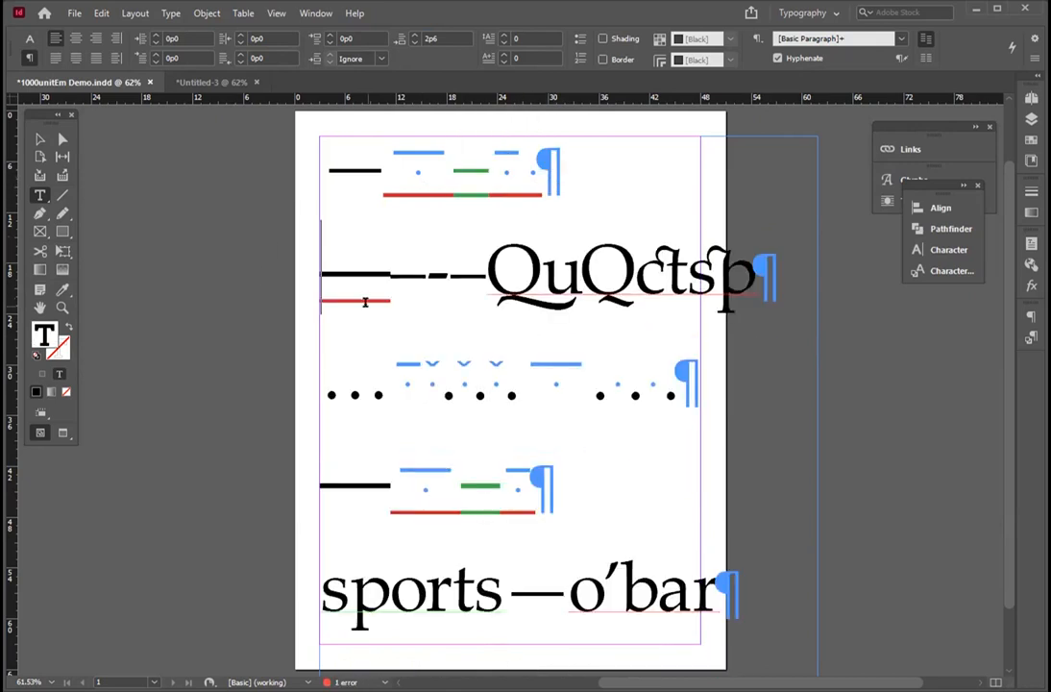
Highlight text across the first two lines and the first letter Q, and leave text editing with the frame selected.
left_click_drag(365, 149, 667, 274)
left_click_drag(488, 274, 522, 274)
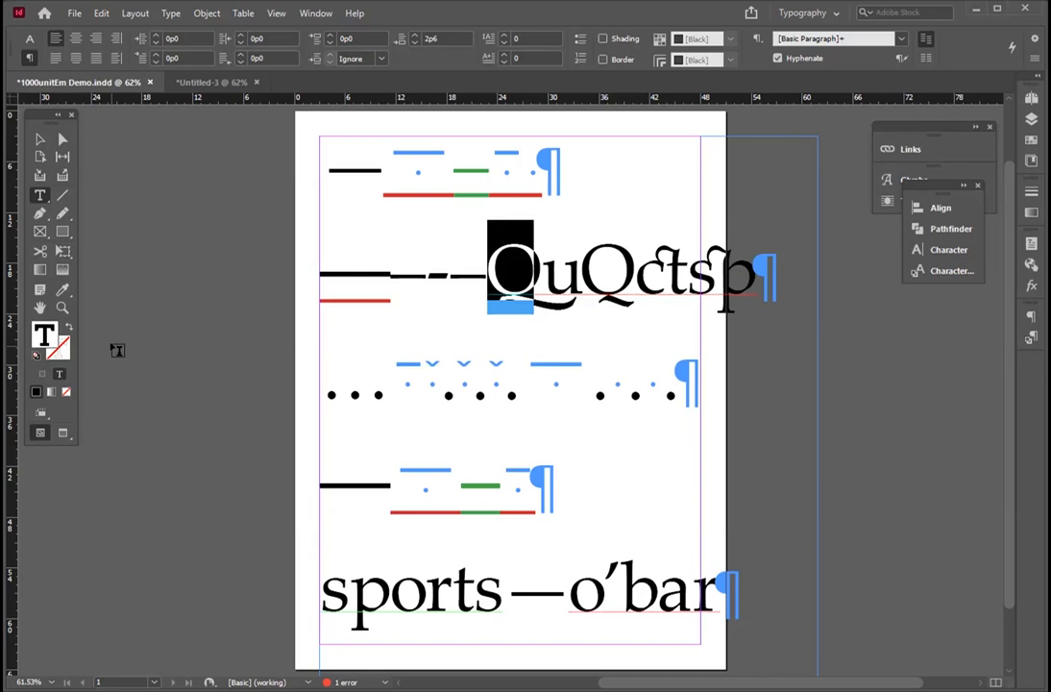
key("Escape")
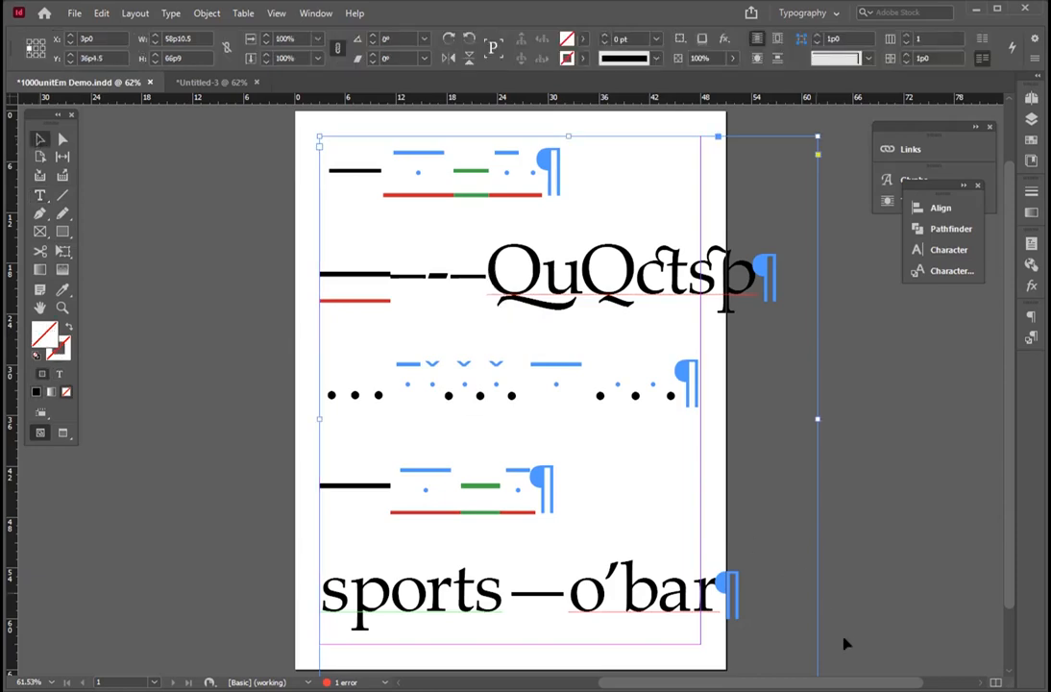